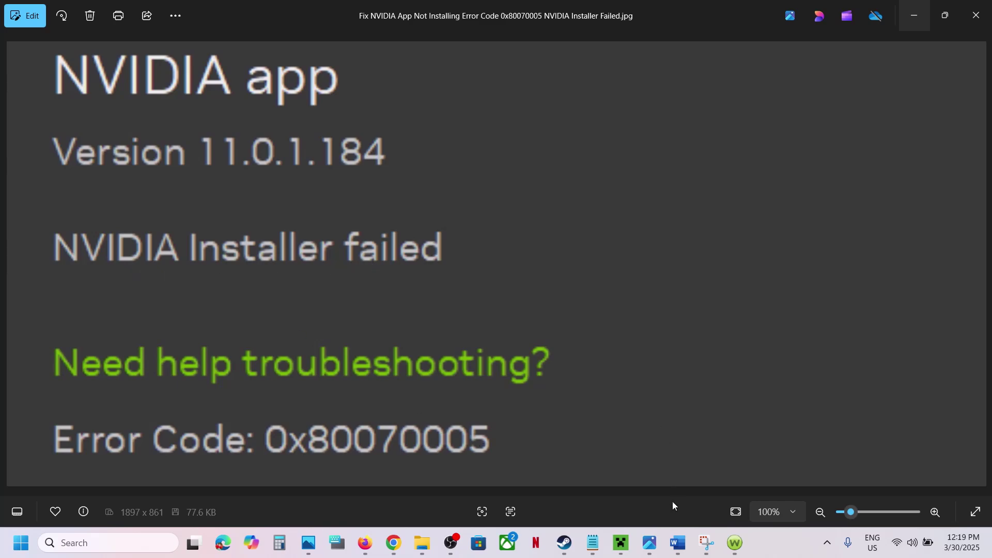
Bring the Word notes with Step 1, disable or uninstall Webroot, in front of the error screenshot.
left_click(678, 543)
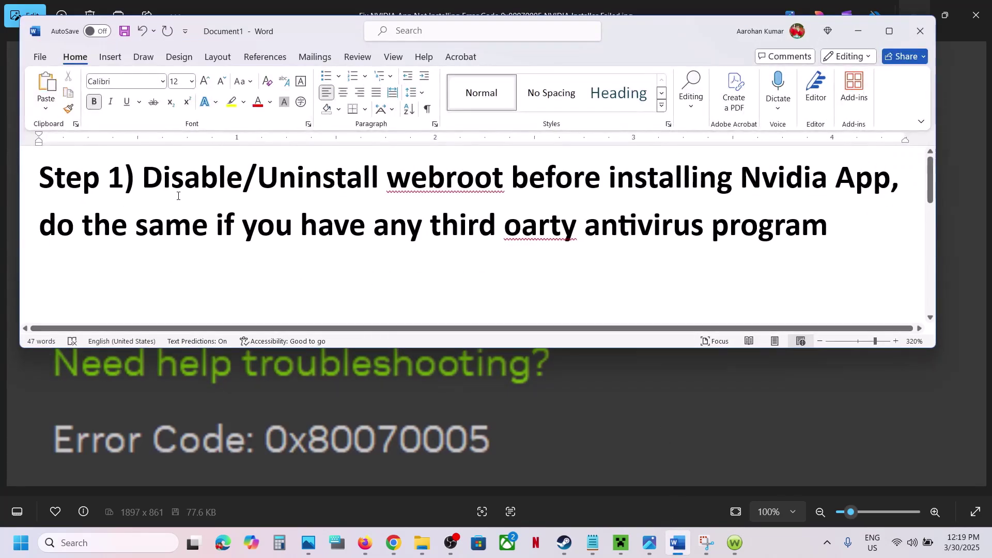
Highlight the Step 1 phrase 'Disable/Uninstall webroot before installing Nvidia'.
left_click_drag(143, 178, 388, 171)
left_click(504, 175)
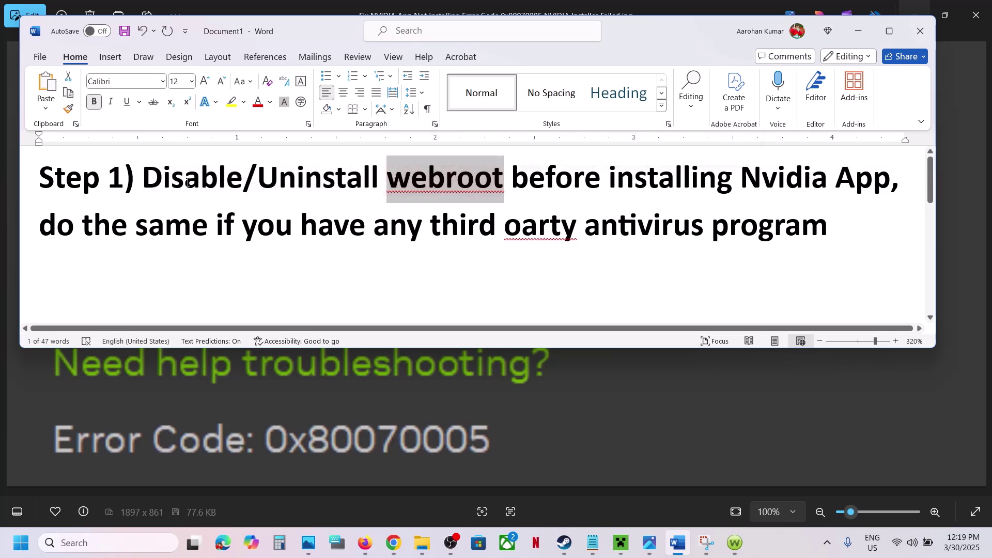
left_click_drag(170, 180, 587, 181)
left_click(586, 181)
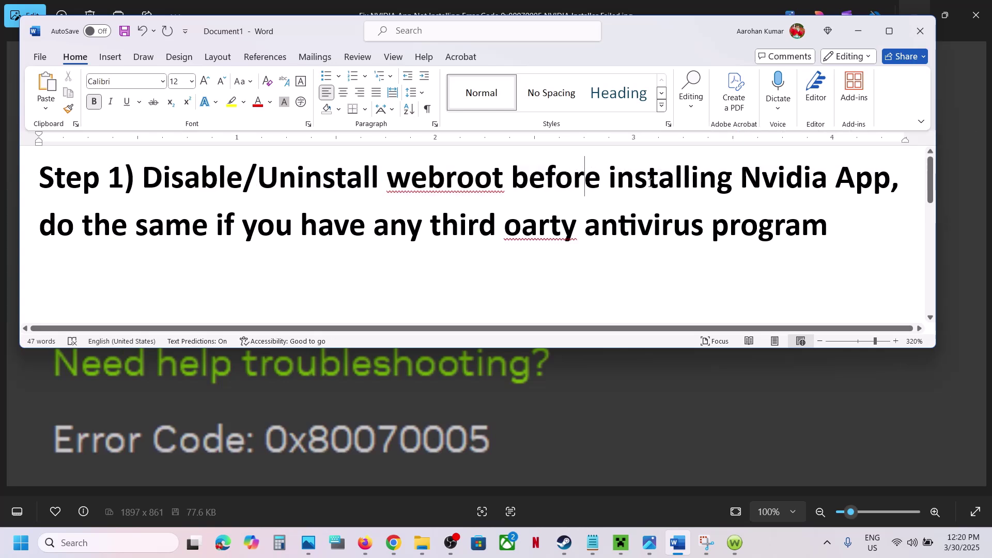
left_click_drag(647, 181, 807, 180)
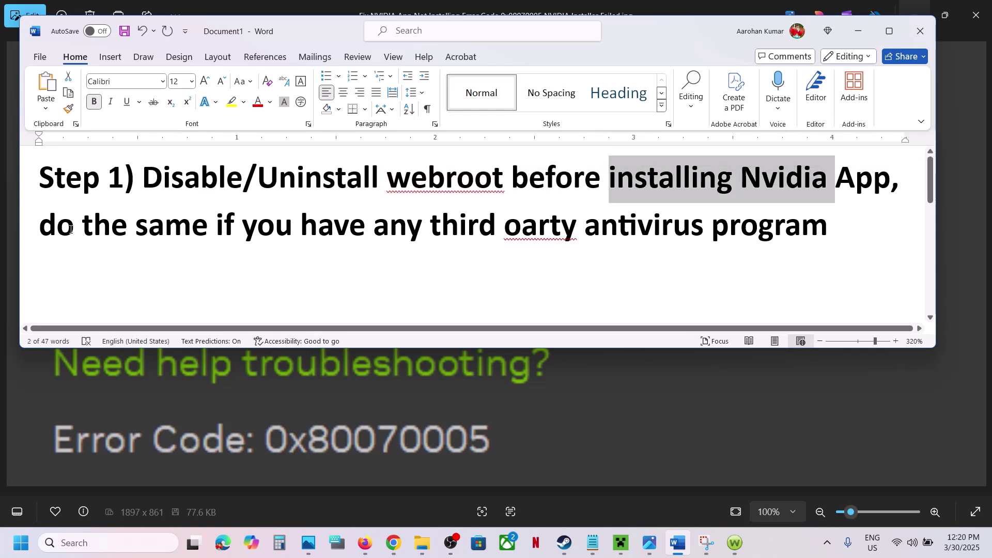
Correct the misspelling 'oarty' to 'party' from the spelling suggestions.
left_click_drag(71, 230, 574, 227)
right_click(539, 225)
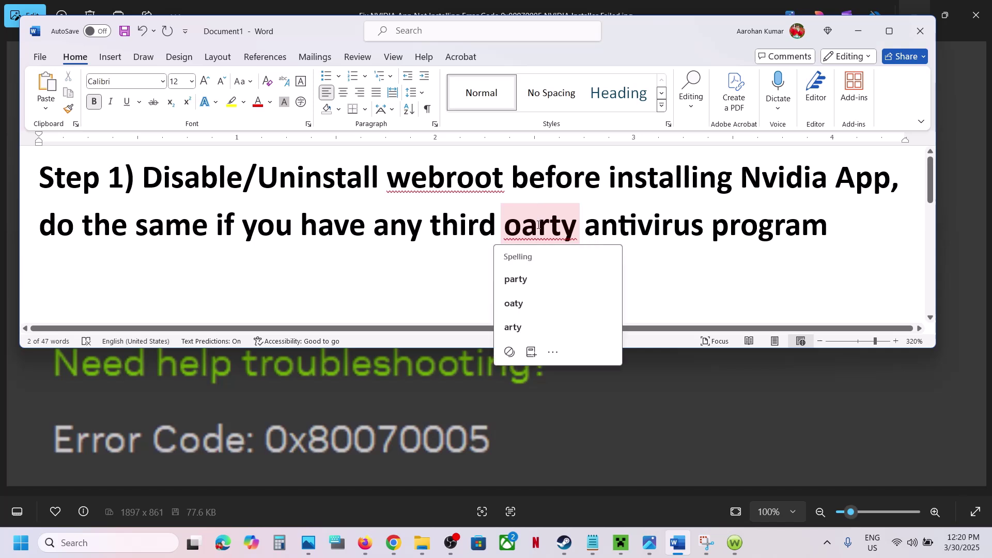
left_click(539, 225)
right_click(539, 225)
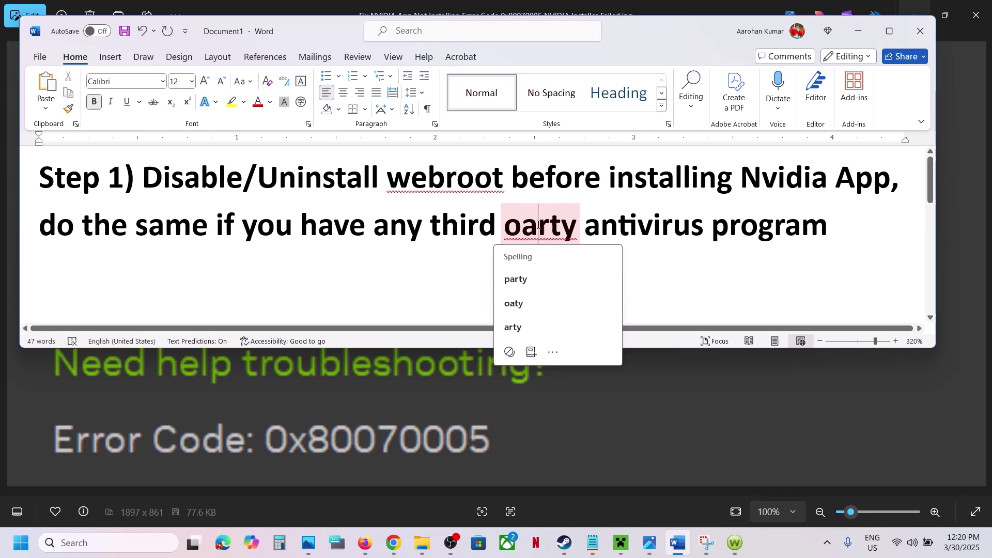
left_click(517, 280)
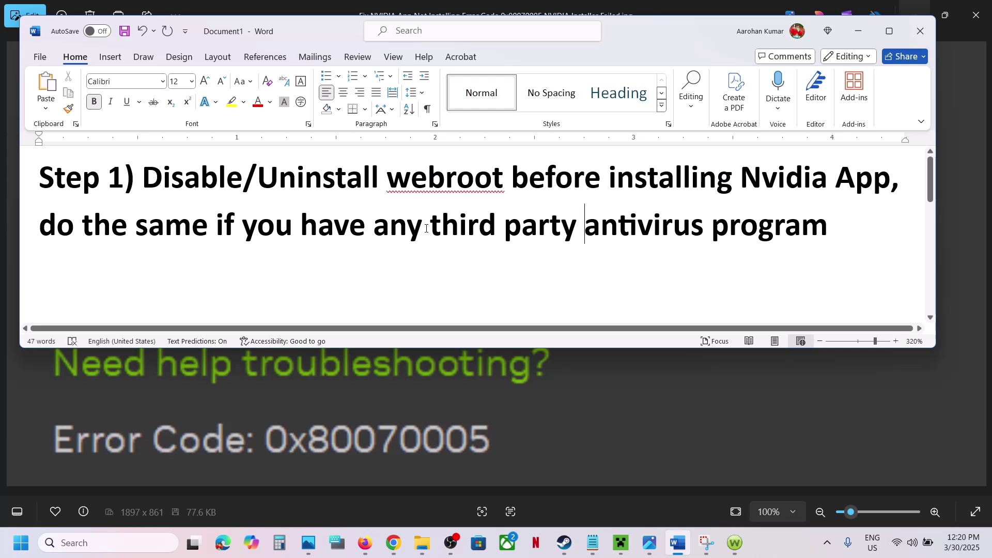
Shut down Webroot SecureAnywhere protection from its tray icon and confirm with Yes.
left_click(828, 544)
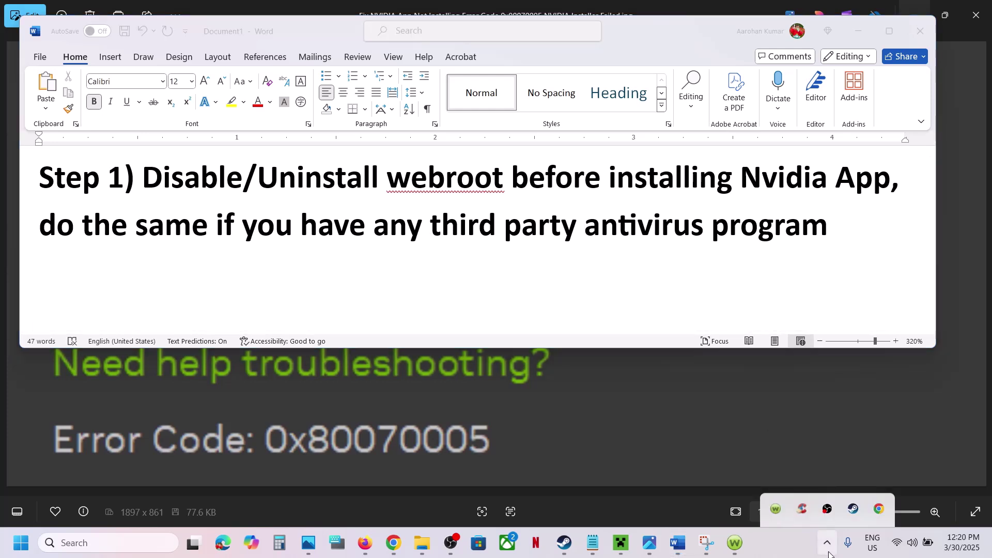
right_click(778, 480)
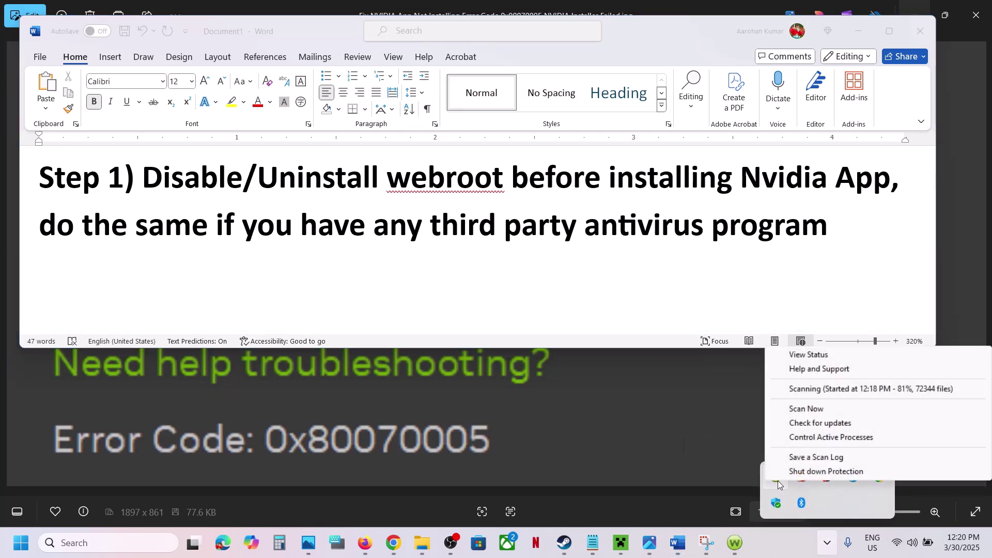
left_click(814, 472)
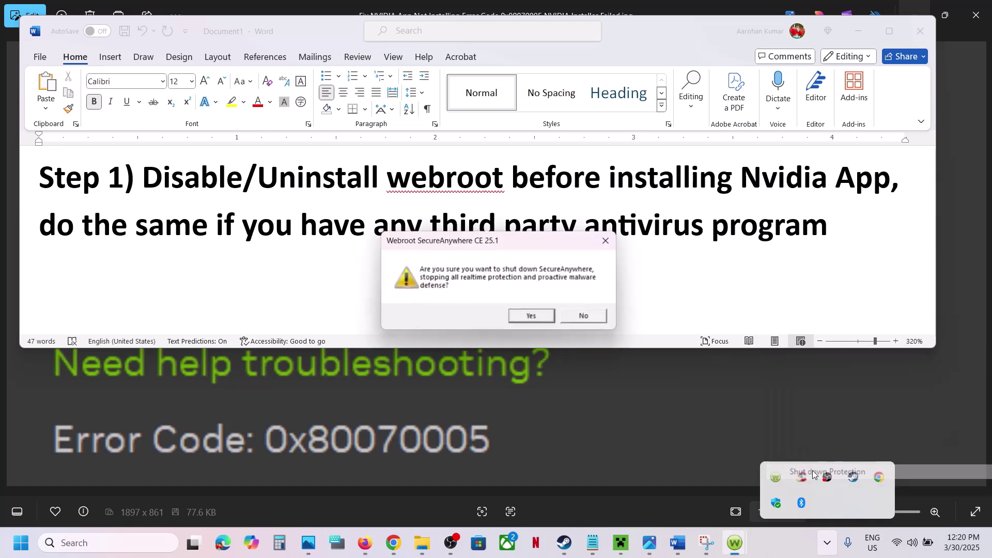
left_click(537, 319)
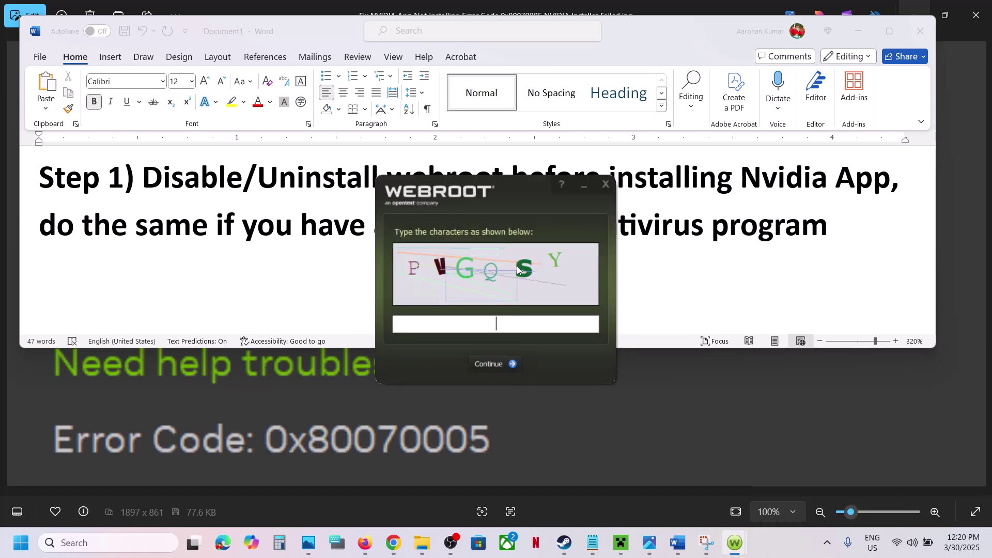
Back in the Word notes, highlight 'installing Nvidia' and part of 'Uninstall' in Step 1.
left_click(645, 301)
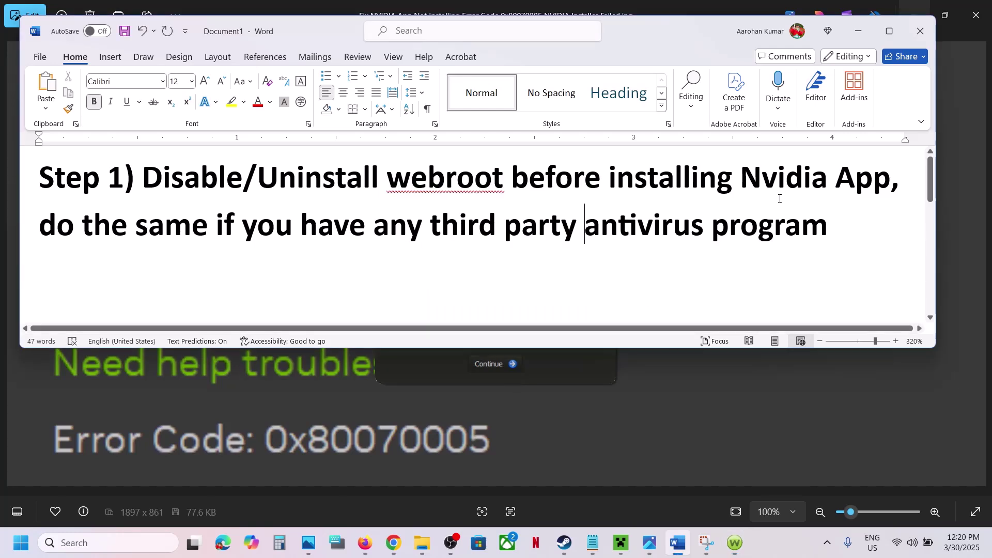
left_click_drag(609, 179, 838, 180)
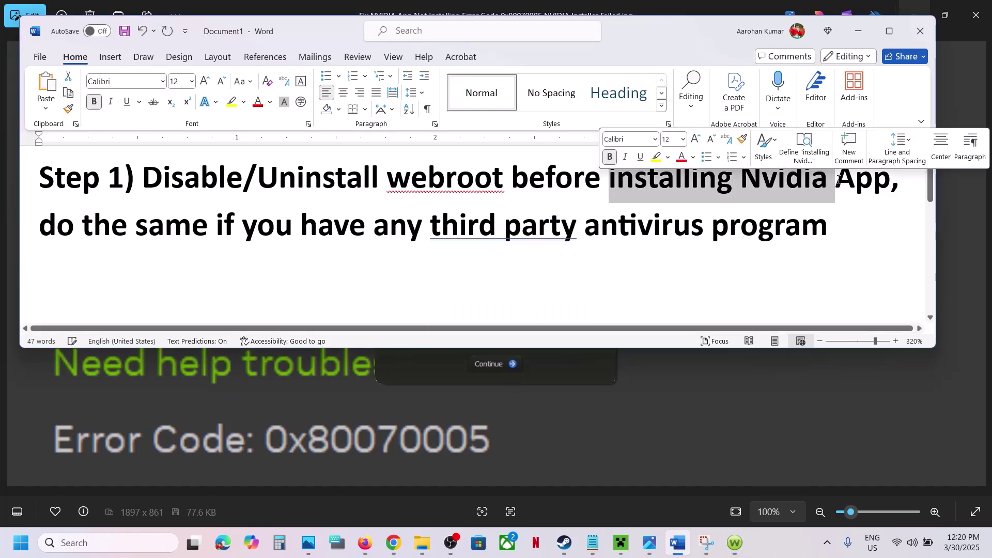
left_click_drag(279, 179, 357, 174)
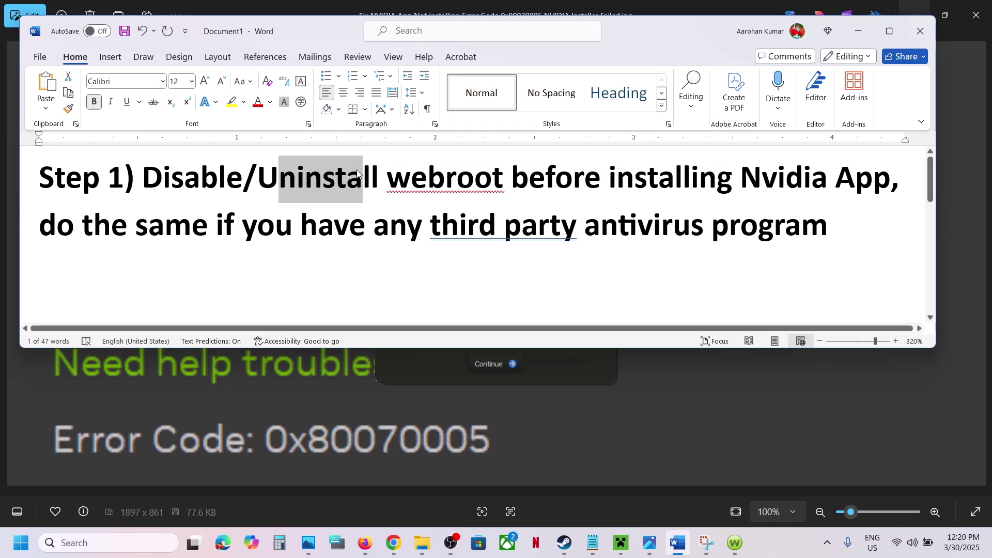
Search Installed apps for 'webroo' and confirm uninstalling Webroot SecureAnywhere.
key("super+i")
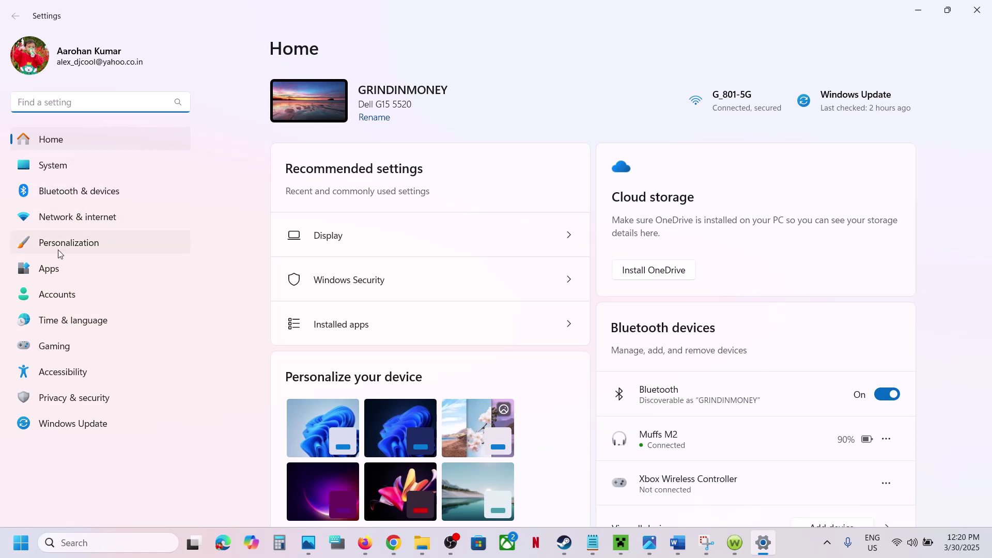
left_click(50, 271)
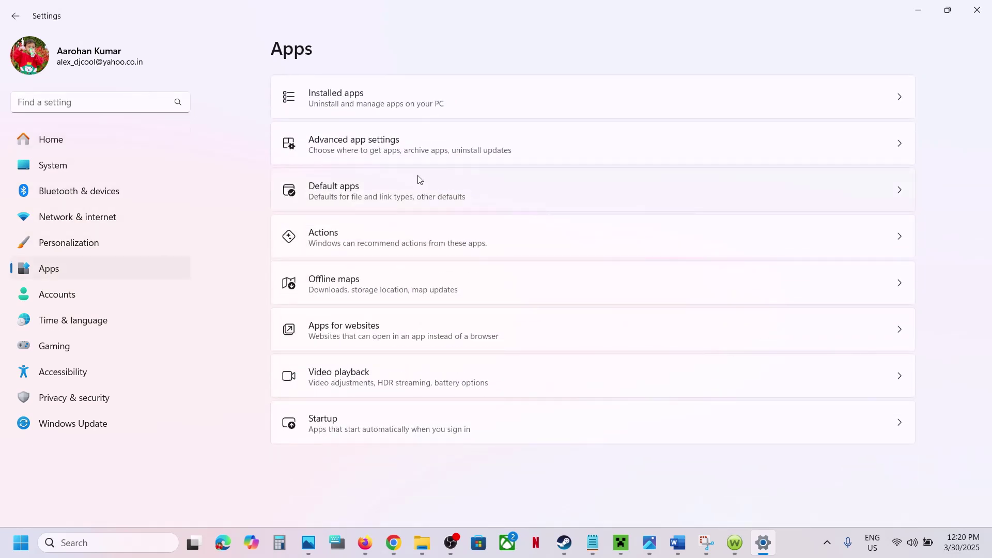
left_click(354, 100)
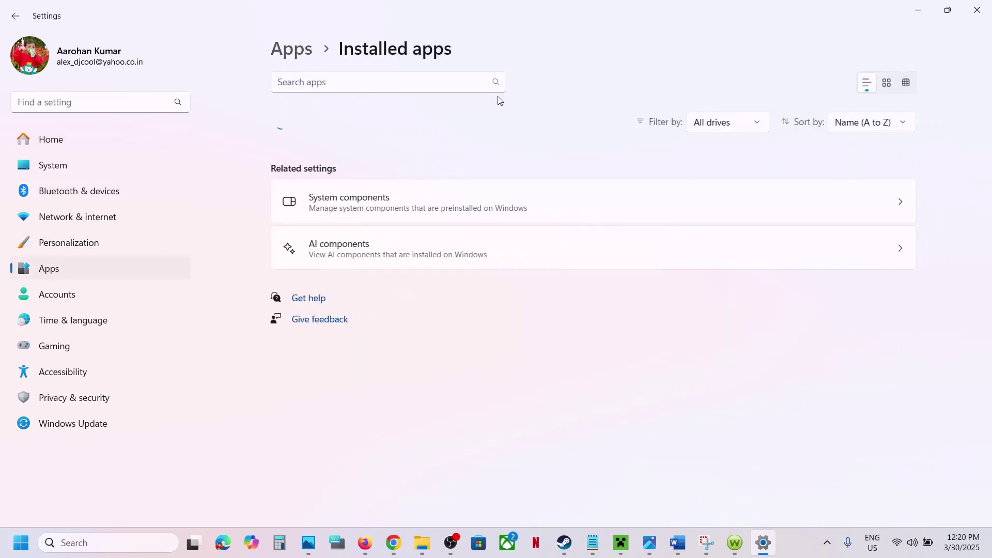
left_click(314, 88)
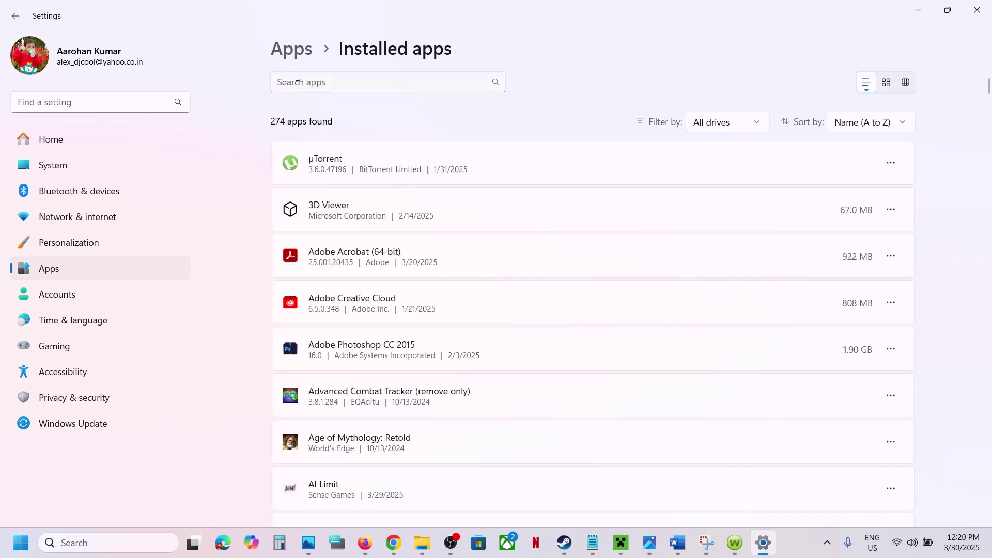
type("webroo")
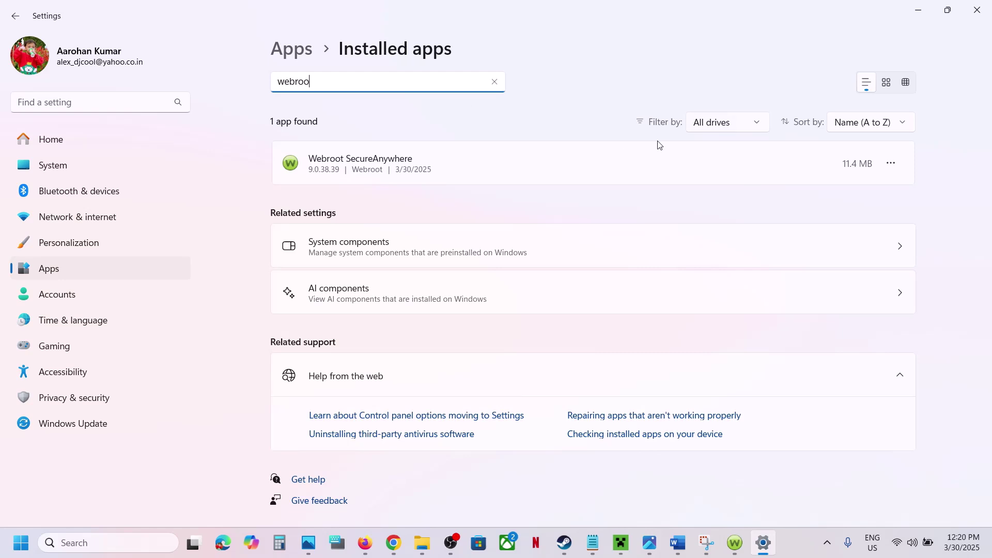
left_click(891, 163)
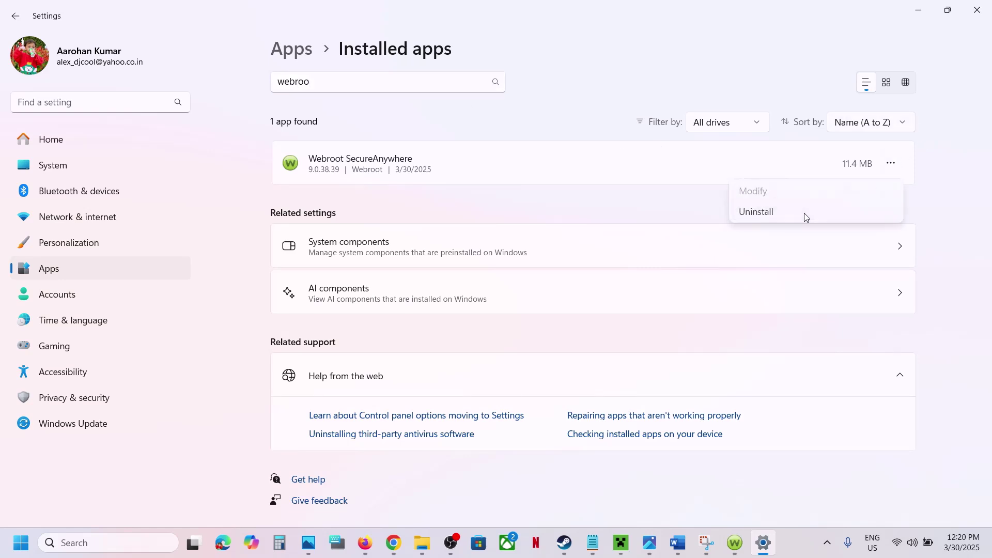
left_click(781, 220)
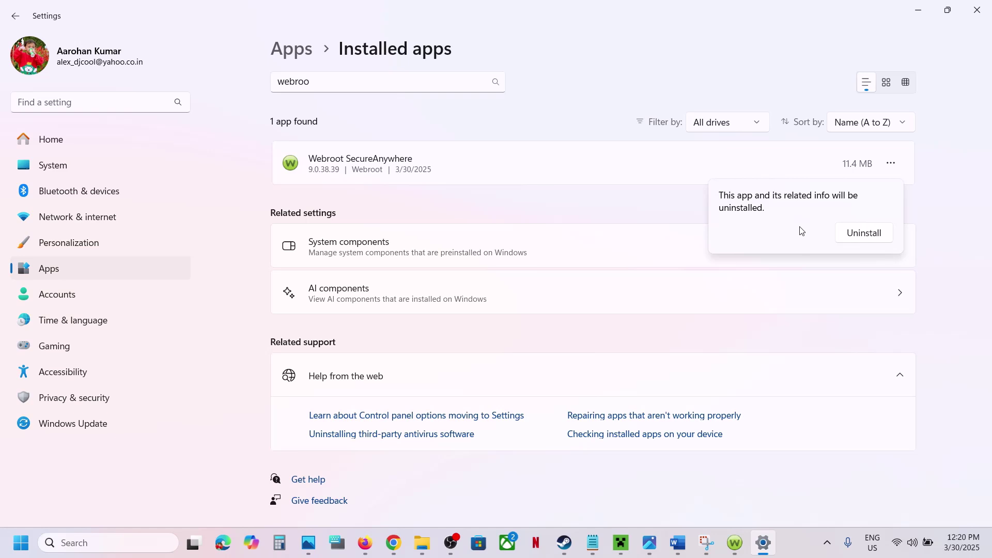
left_click(853, 232)
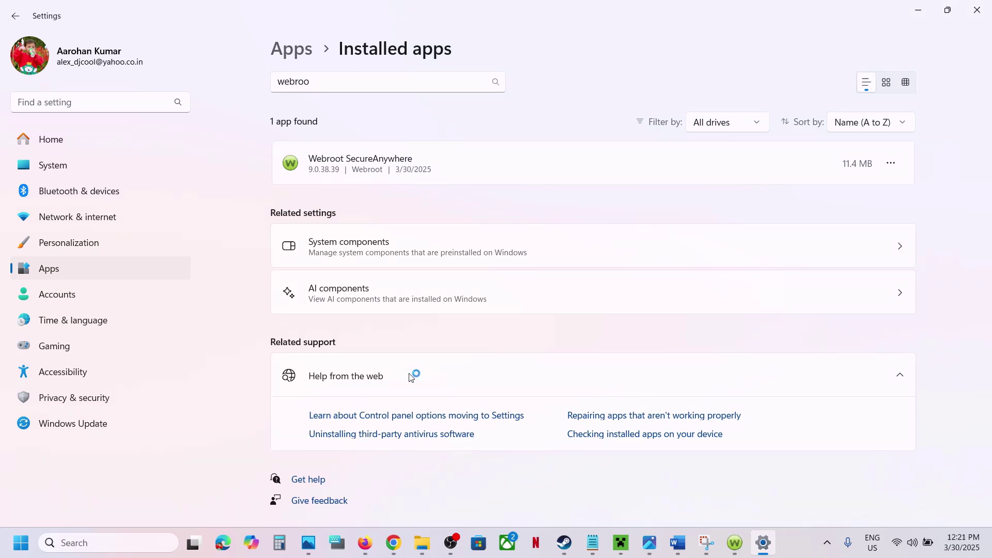
left_click(21, 543)
Append ', once installing , reinstall webroot' to the end of the Step 1 note.
left_click(376, 498)
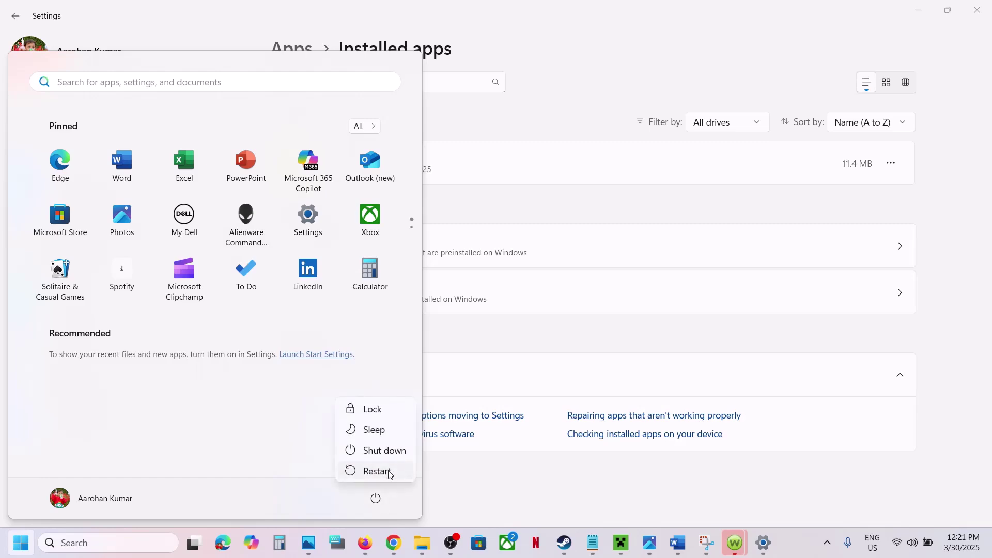
left_click(678, 543)
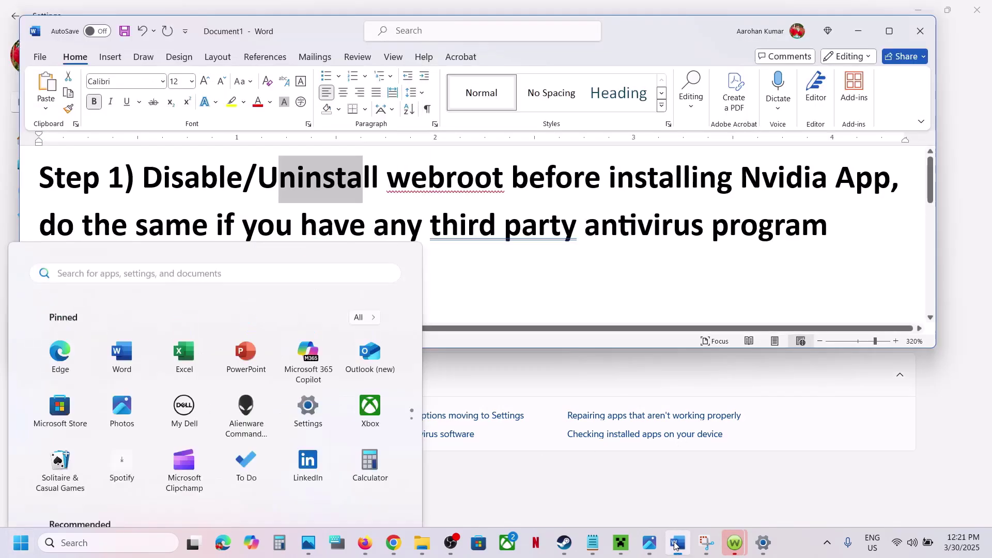
left_click(382, 250)
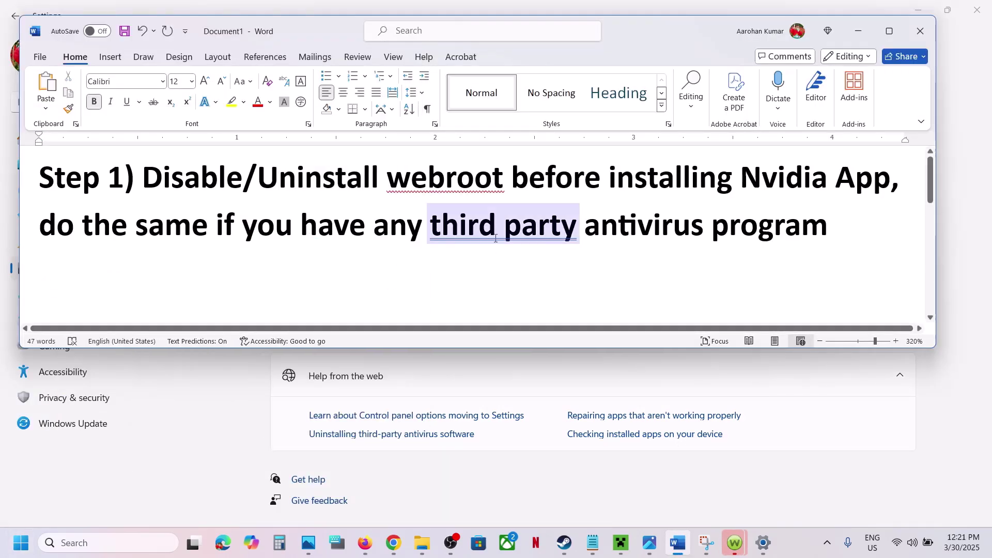
left_click(846, 229)
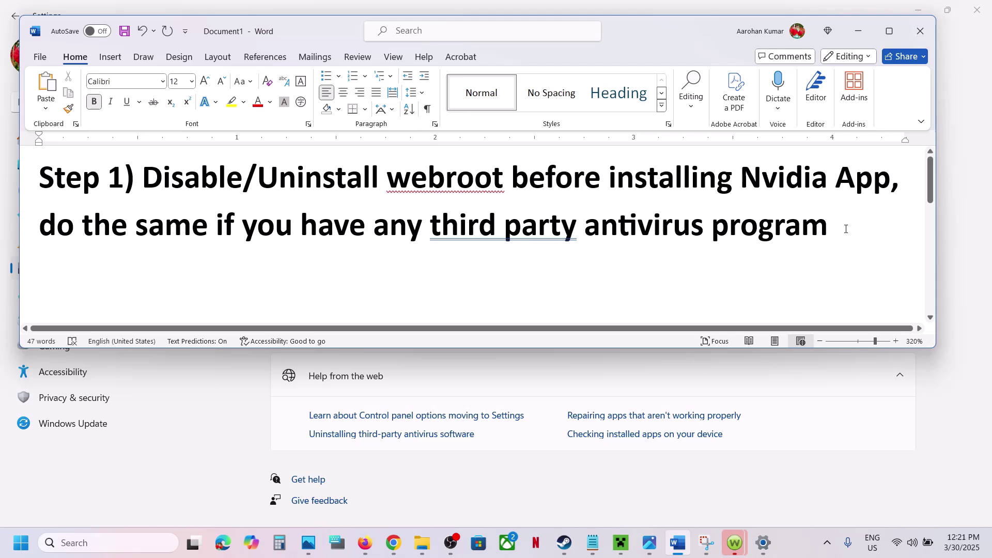
type(", o")
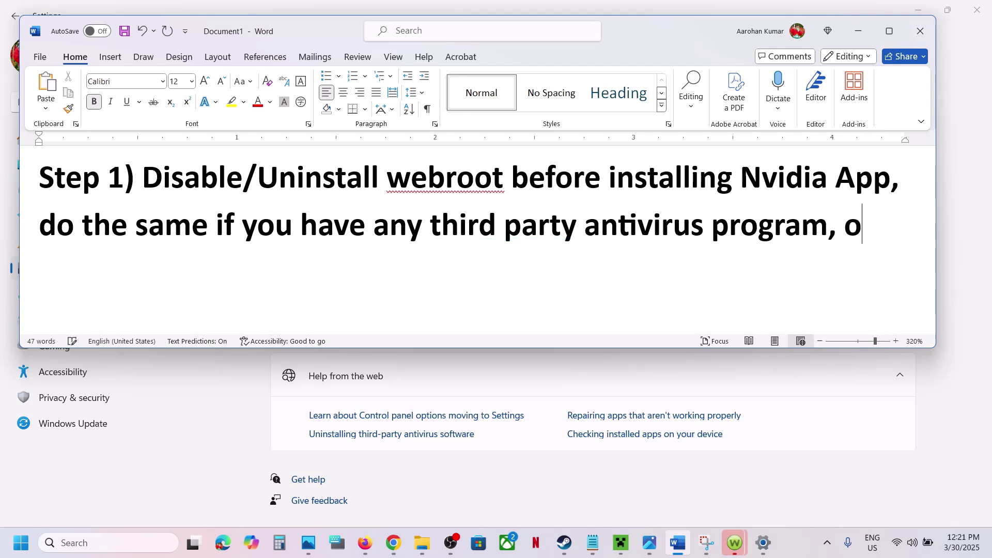
type("nce installi")
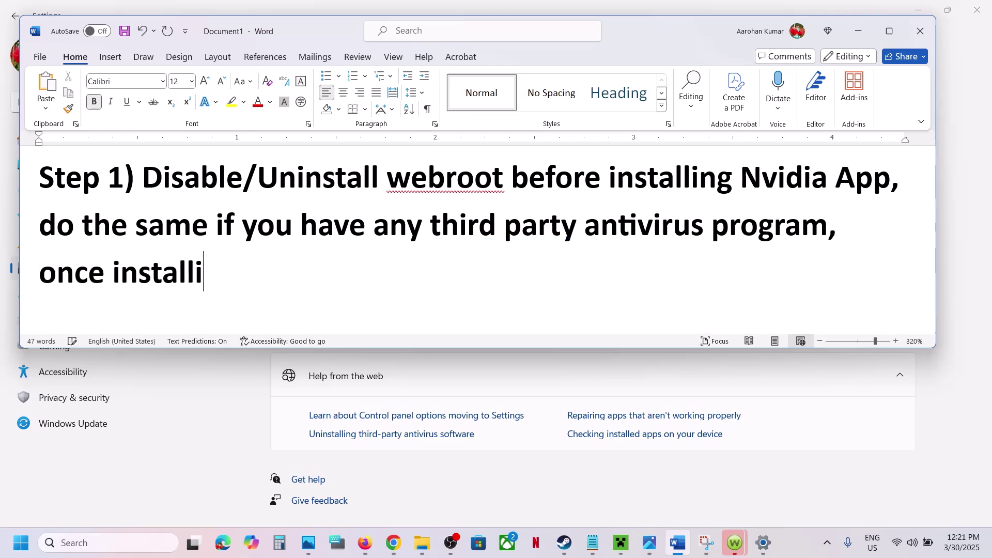
type("ng ")
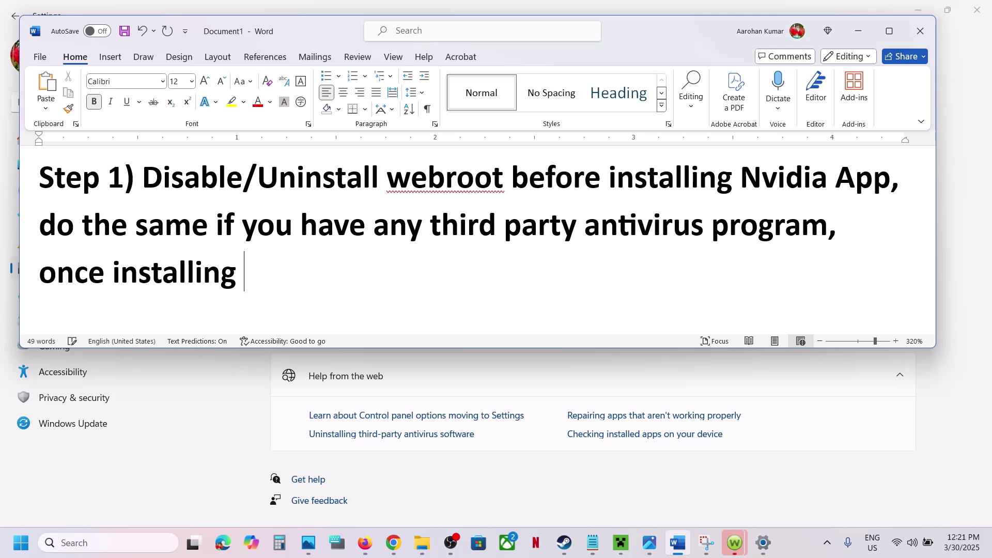
type(", reinstal")
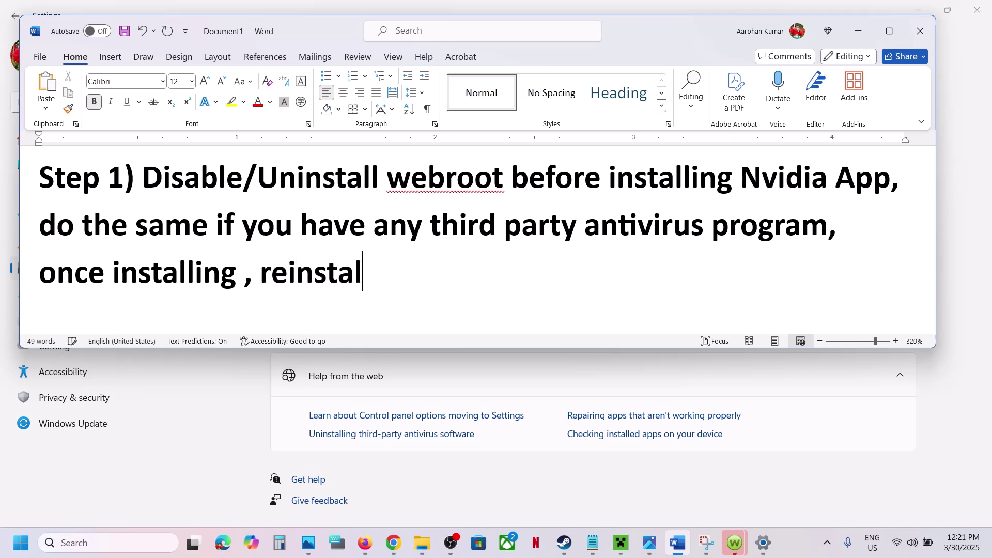
type("l webs")
key("BackSpace")
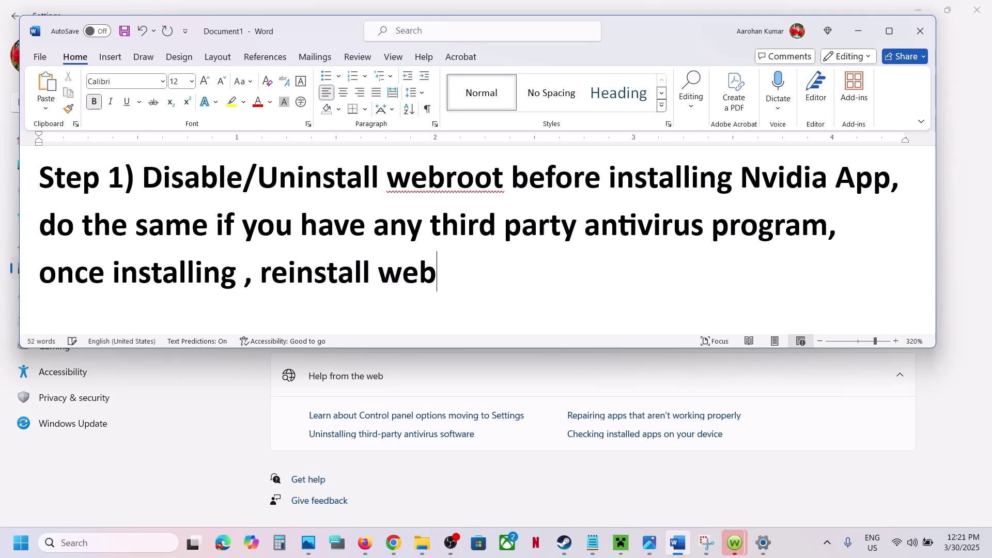
type("root")
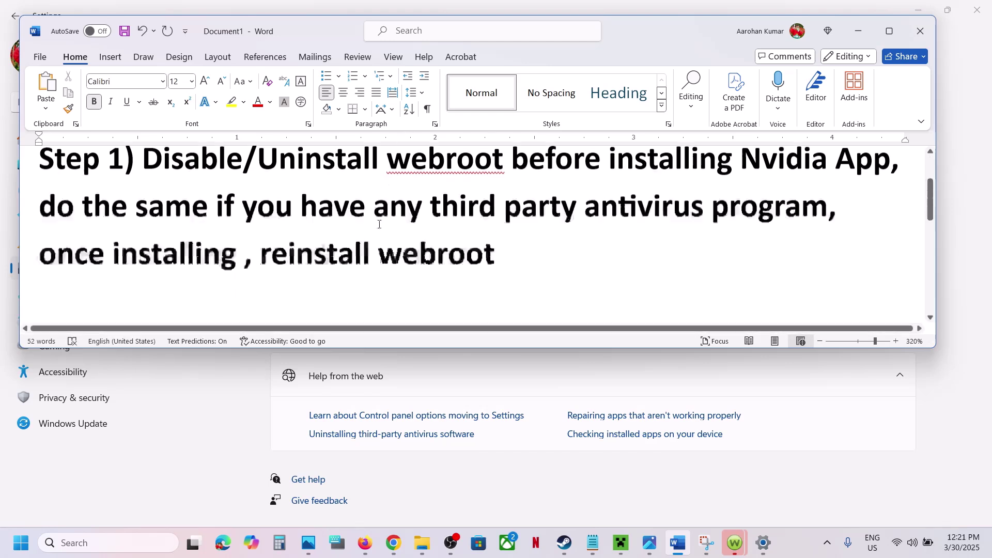
Select 'Display Driver Uninstaller' in the Step 2 heading.
scroll(380, 225, "down", 5)
left_click_drag(144, 266, 319, 255)
key("ctrl+c")
left_click(559, 263)
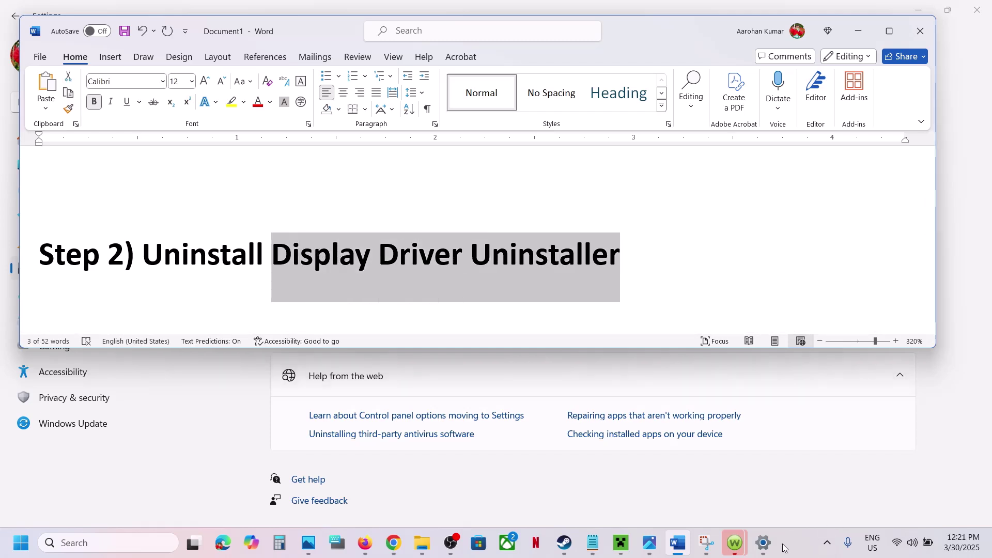
Search Installed apps for the pasted 'Display Driver Uninstaller', find nothing, and return to Word's Step 3.
left_click(761, 551)
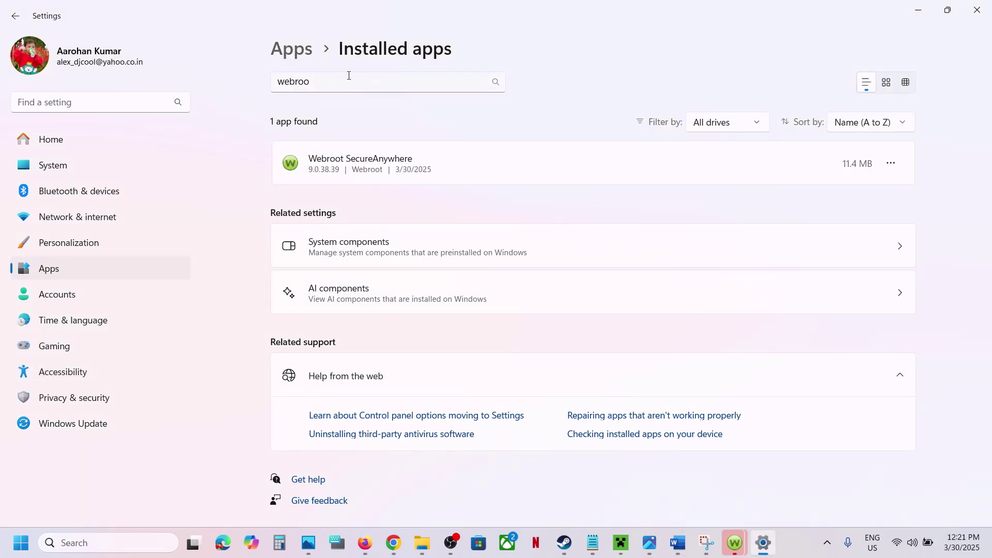
left_click_drag(339, 83, 215, 88)
key("ctrl+v")
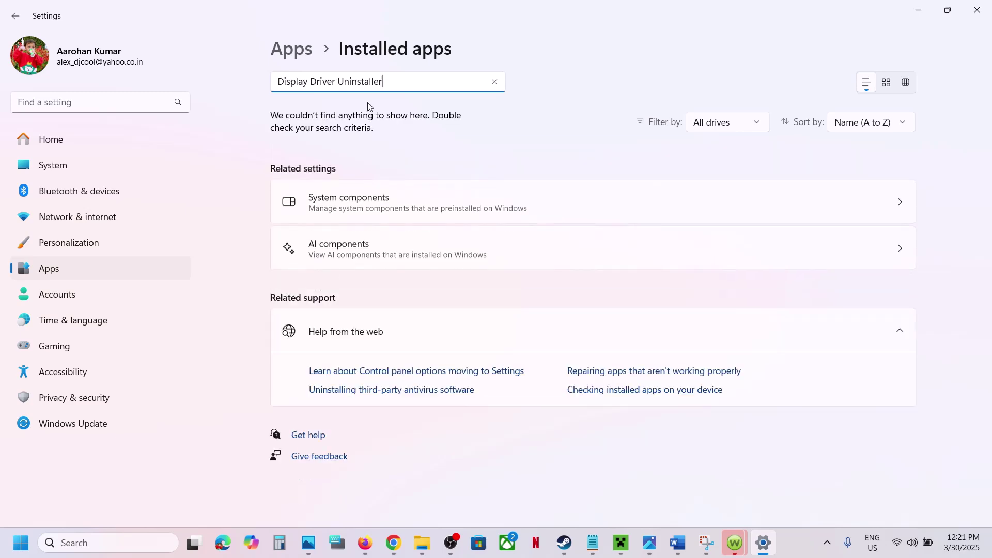
left_click(916, 15)
left_click(293, 284)
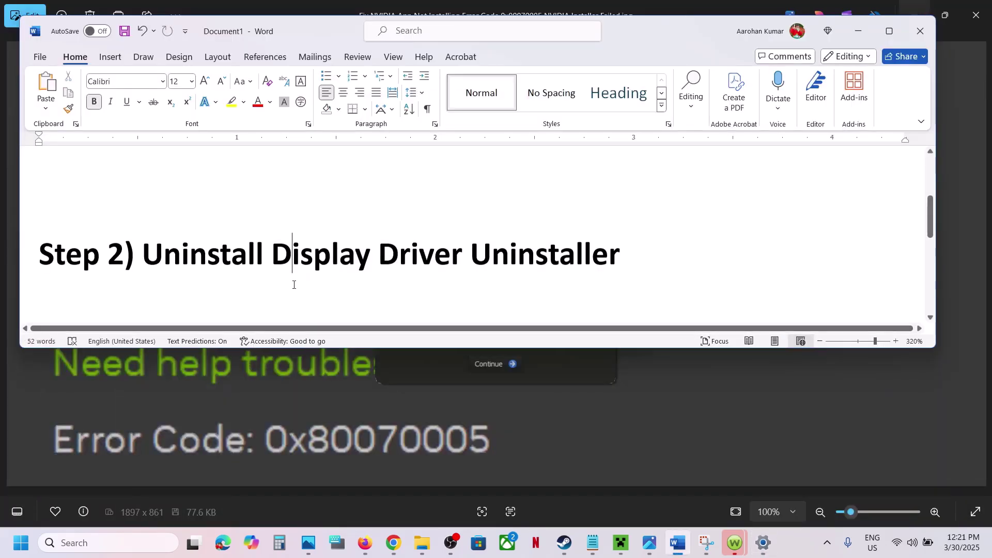
scroll(293, 284, "down", 3)
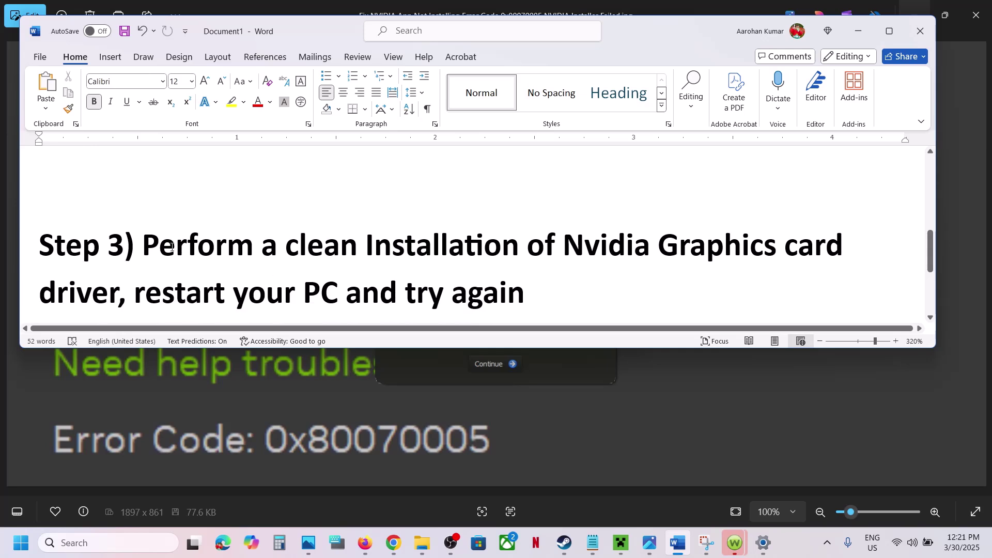
Highlight the Step 3 note about a clean installation of the Nvidia graphics driver.
scroll(172, 247, "down", 1)
left_click_drag(142, 225, 125, 270)
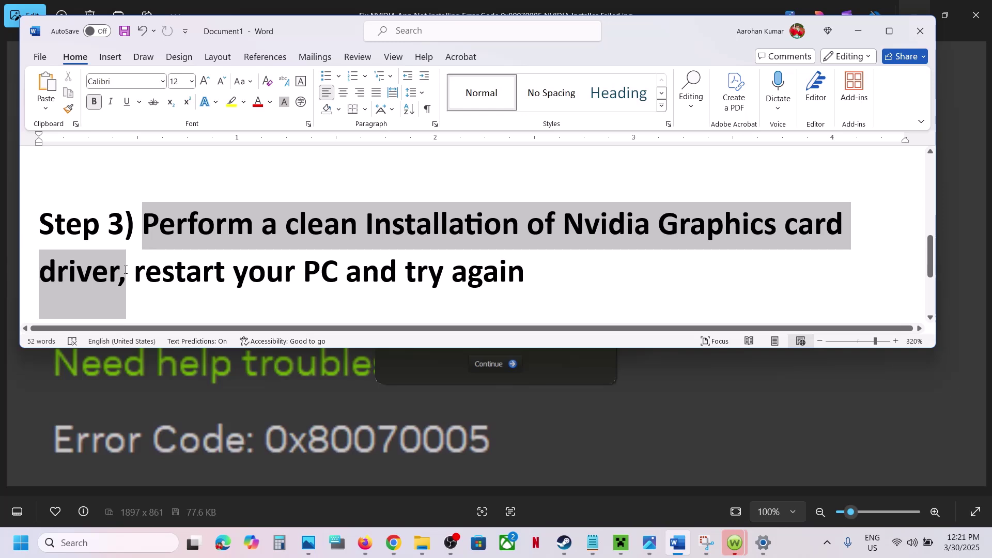
left_click(125, 270)
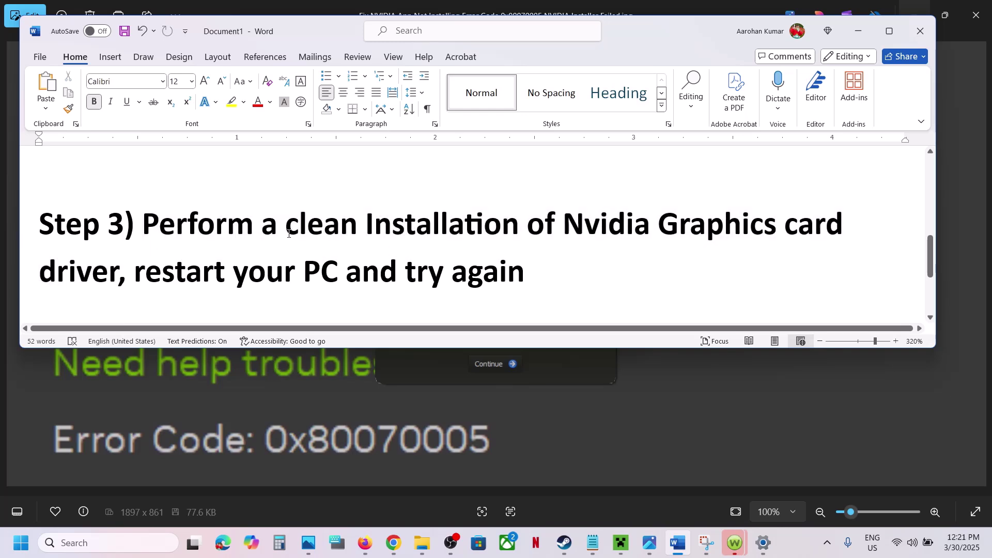
left_click_drag(287, 225, 120, 268)
left_click_drag(466, 224, 466, 263)
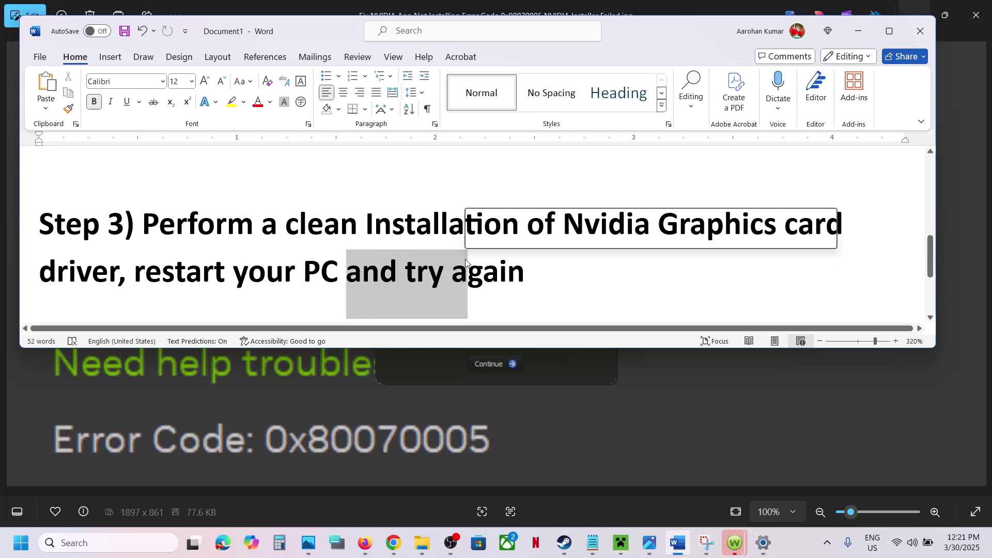
left_click(797, 539)
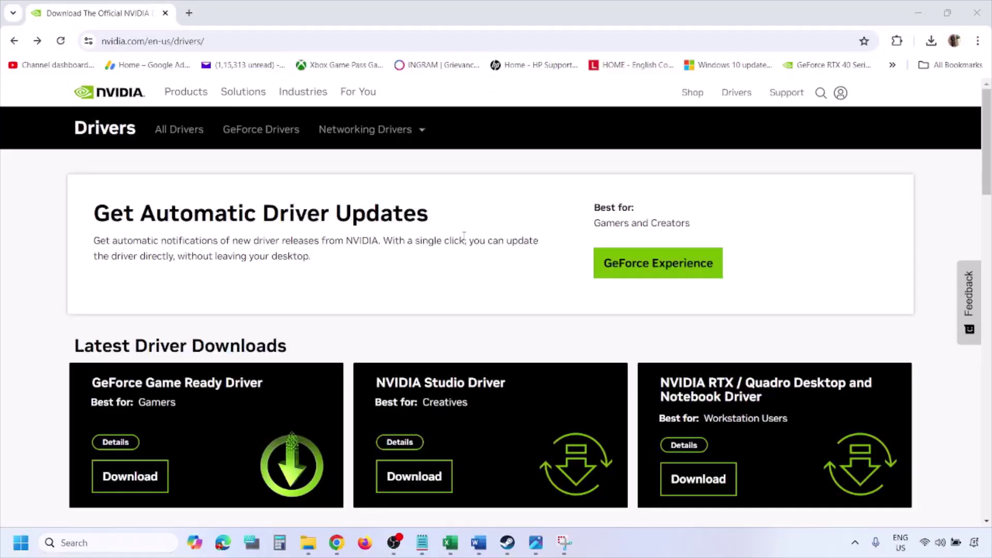
Run the manual driver search for GeForce RTX 3050 Laptop GPU, Windows 11, English (US).
scroll(232, 317, "down", 8)
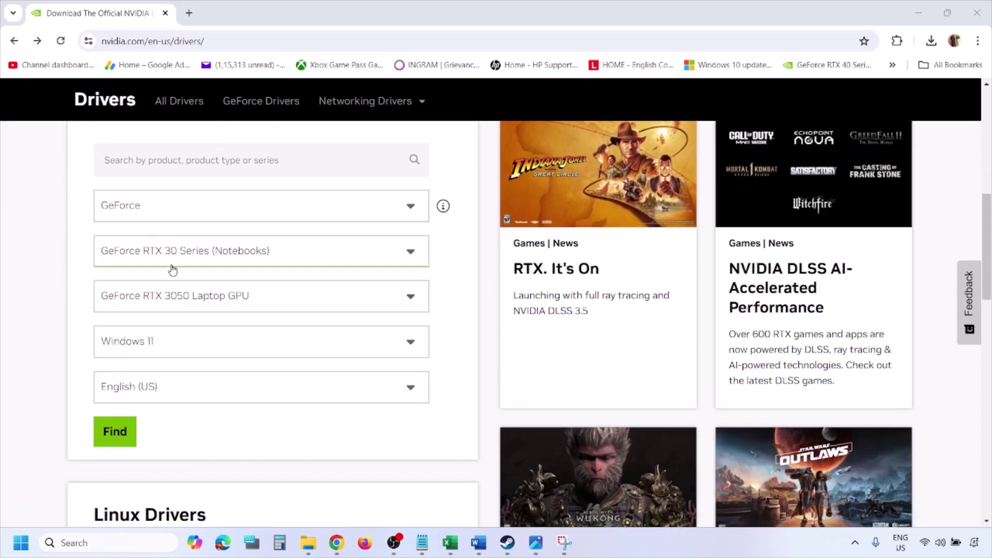
left_click(165, 346)
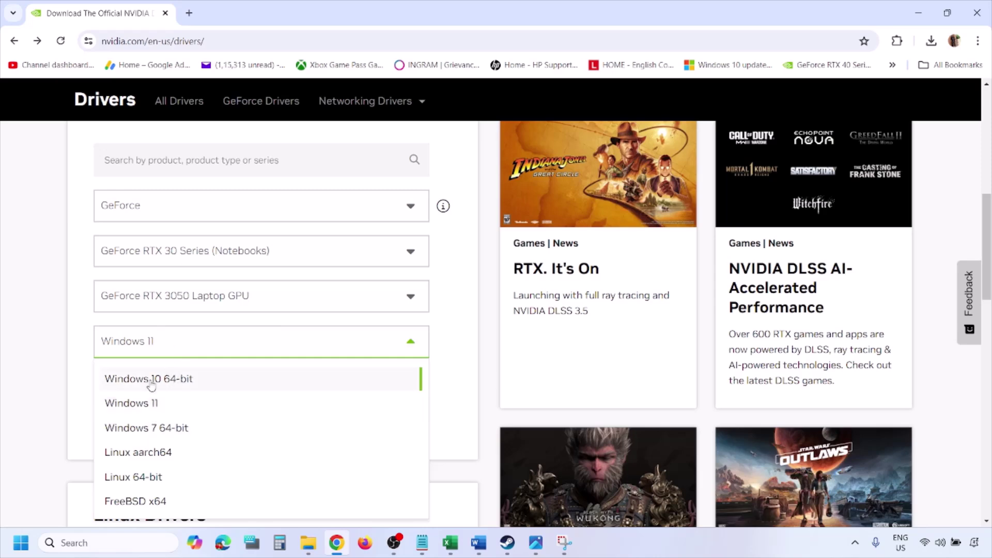
left_click(145, 404)
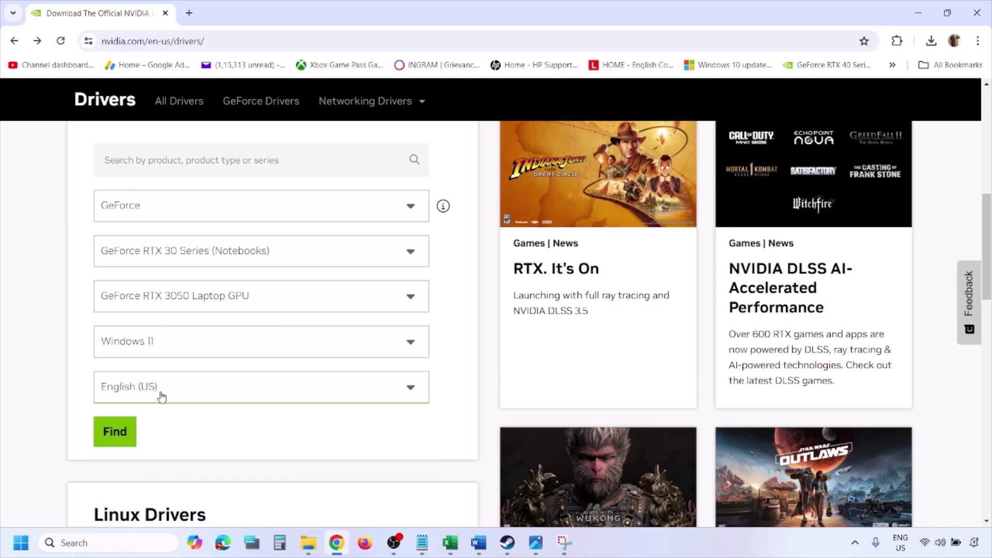
left_click(118, 436)
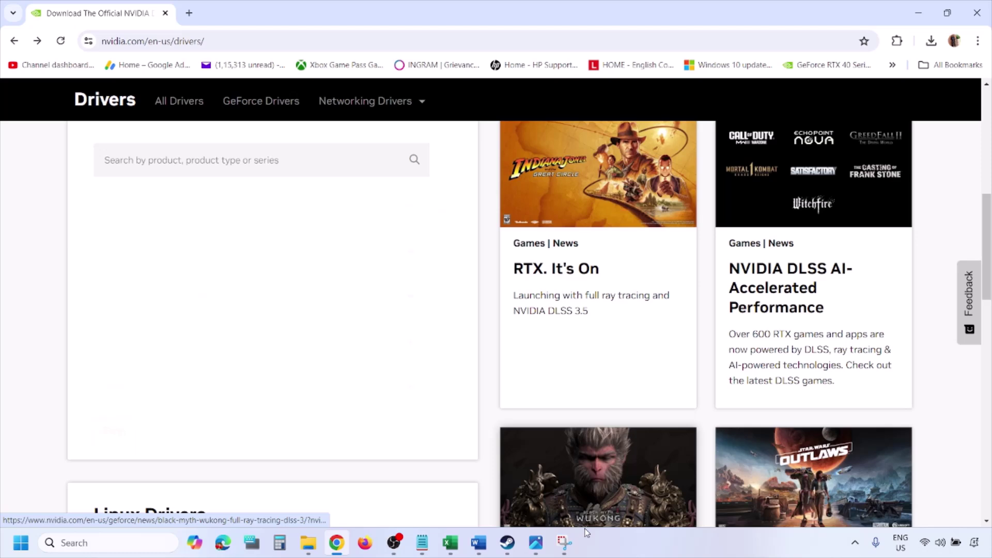
Page through the driver screenshots in Photos to the installer's 'Perform a clean installation' option.
left_click(537, 548)
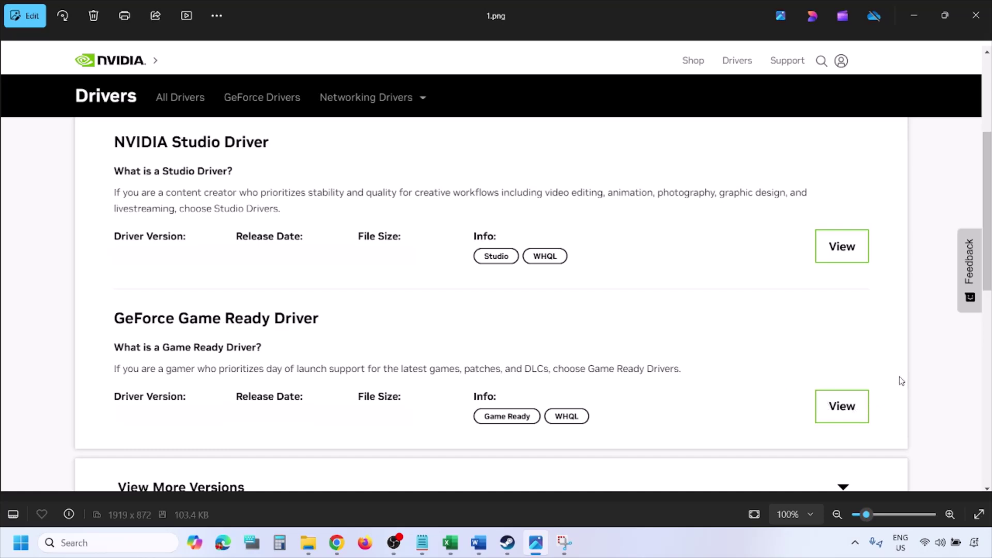
key("Right")
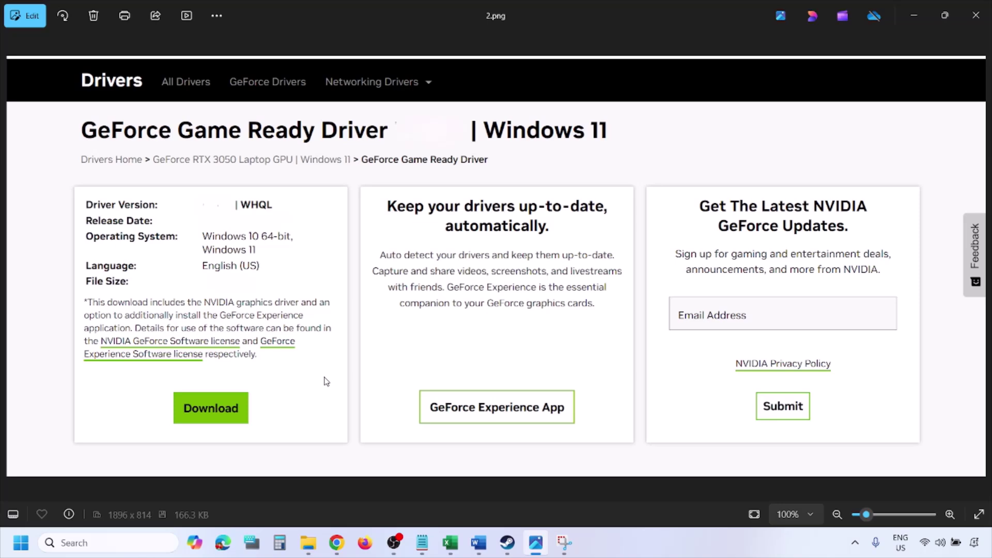
key("Right")
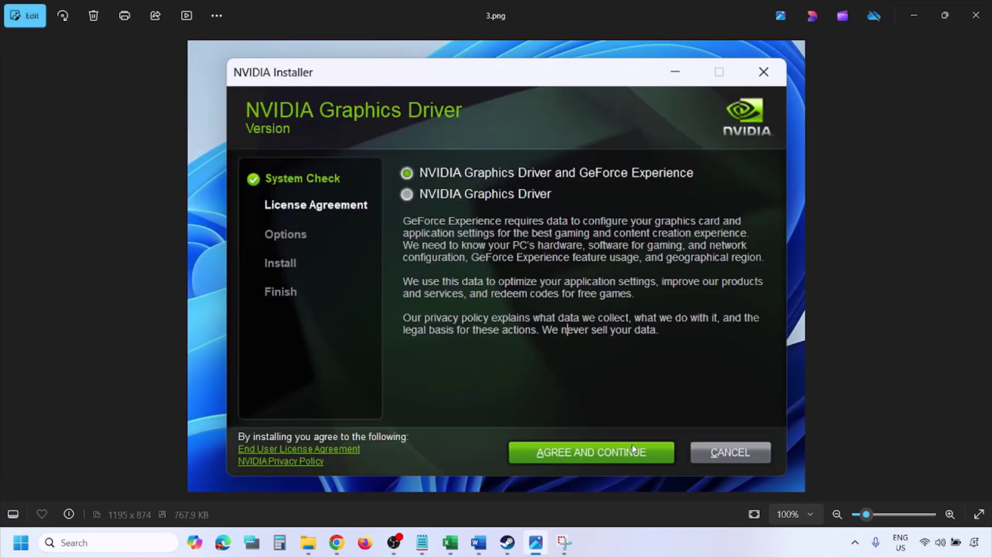
key("Right")
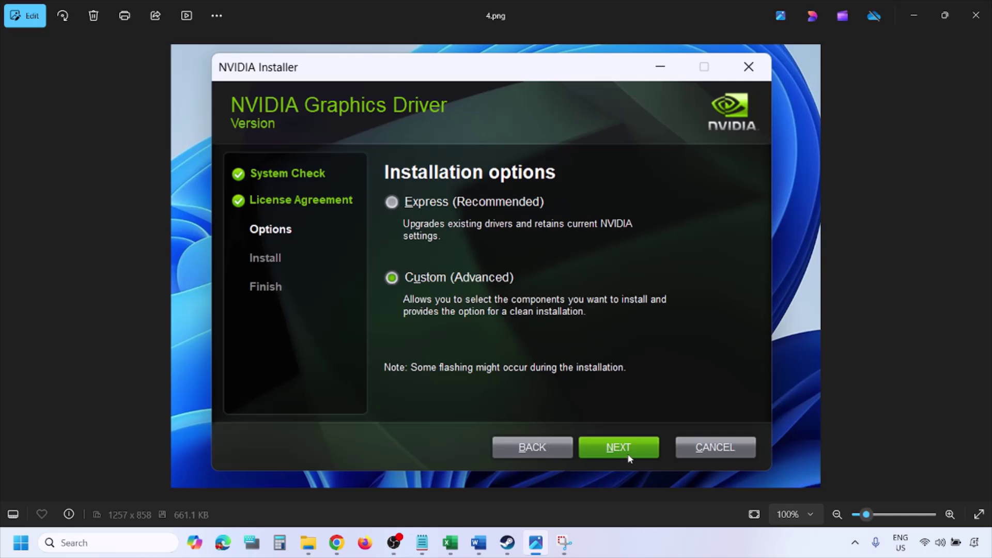
key("Right")
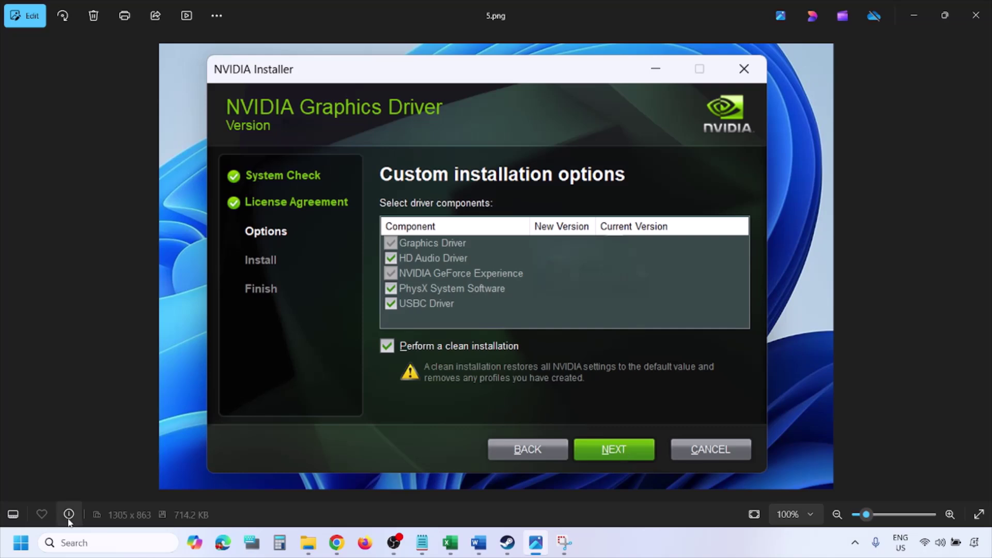
left_click(20, 543)
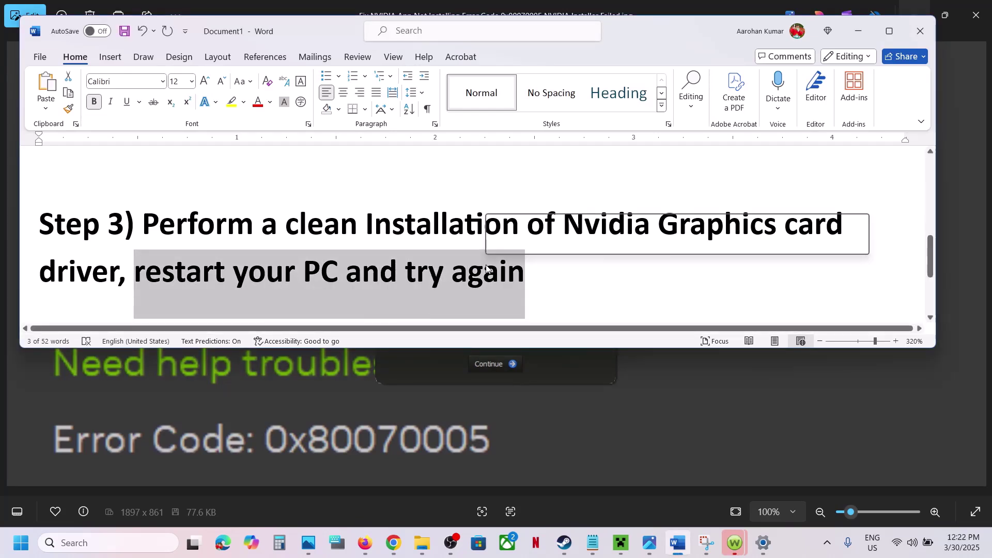
Highlight 'Start Nvidia services' in Step 4 and open the Services console via search.
left_click(481, 265)
scroll(486, 265, "down", 1)
scroll(486, 265, "down", 2)
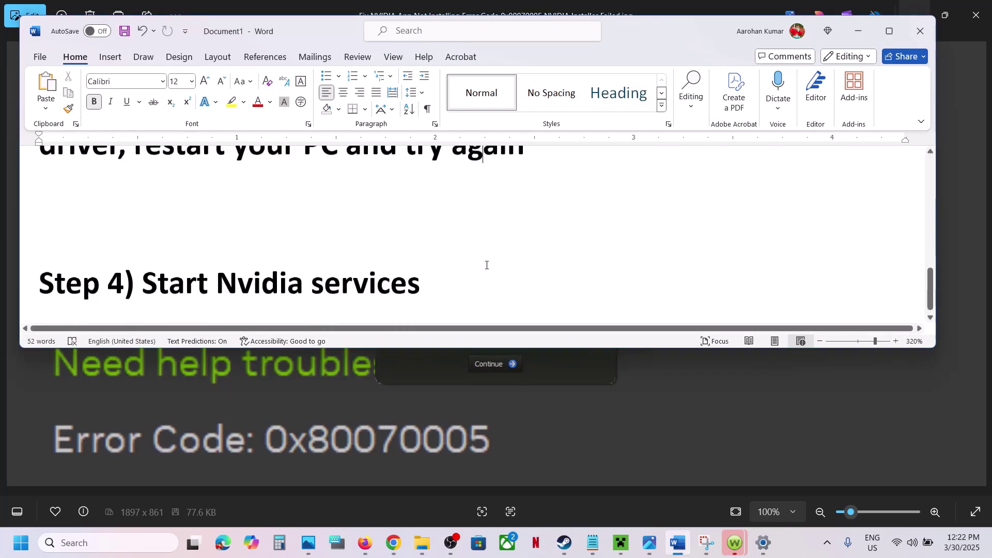
left_click_drag(201, 279, 440, 274)
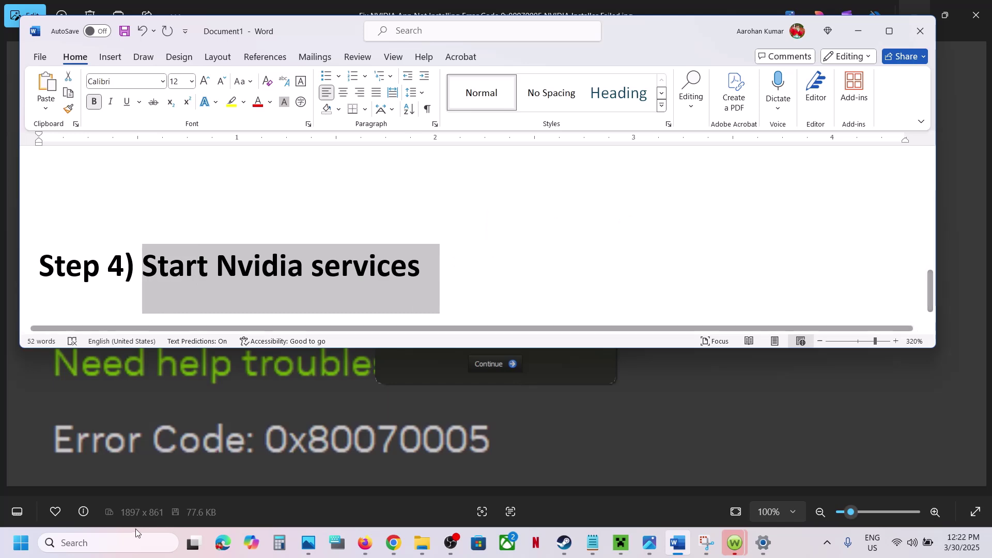
left_click(128, 545)
type("servi")
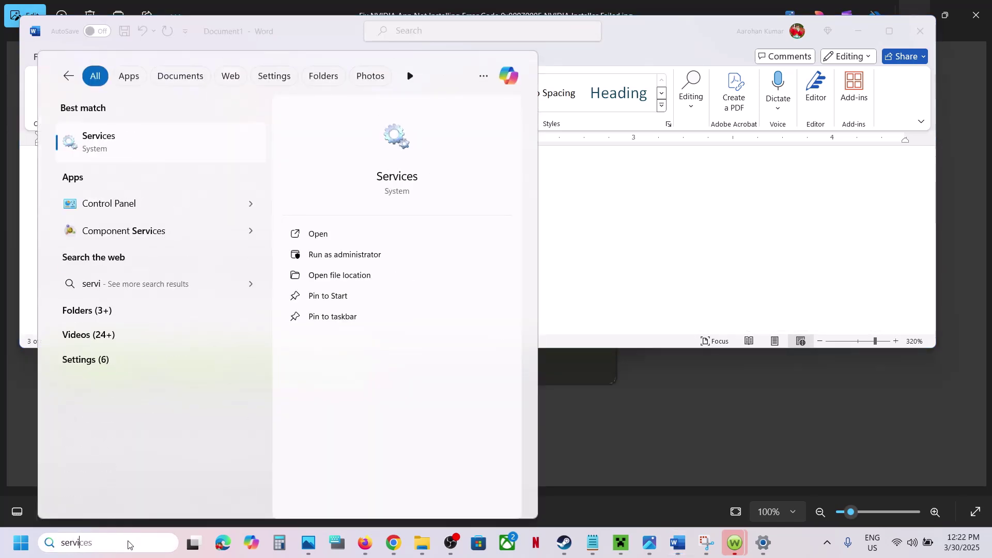
type("ces")
key("Return")
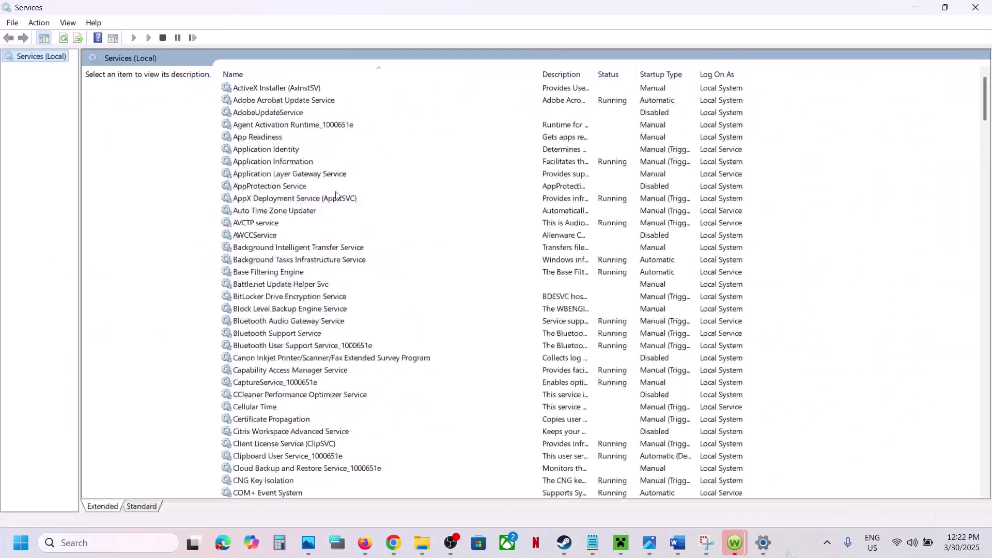
Set NVIDIA Display Container LS to Automatic startup, apply it, and start the service.
left_click(262, 236)
key("n")
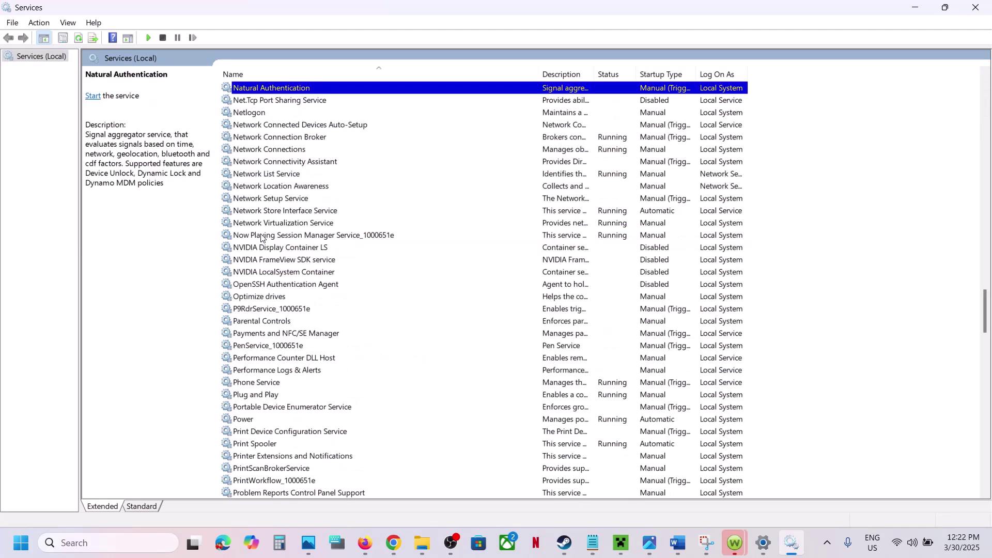
left_click(323, 252)
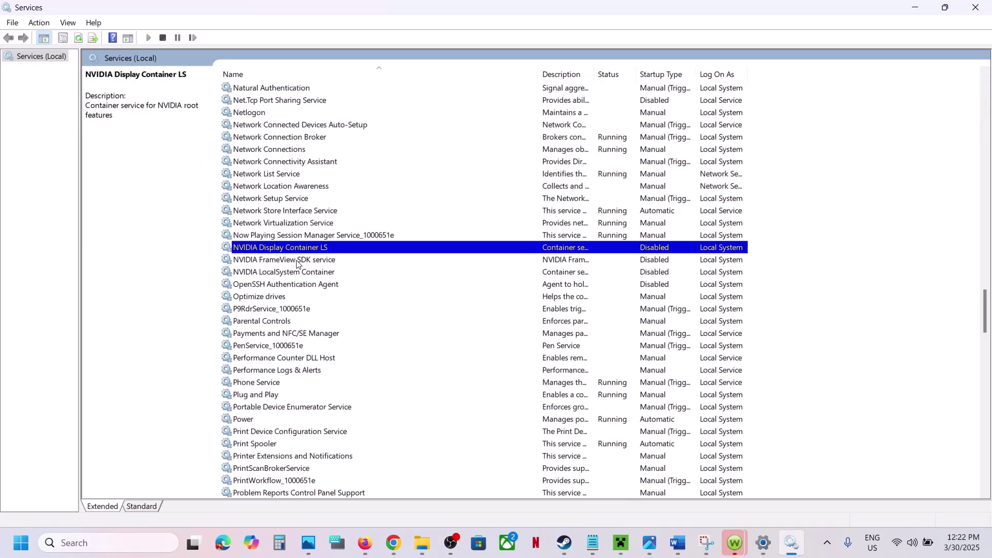
left_click(299, 261)
left_click(283, 276)
left_click(273, 250)
double_click(333, 252)
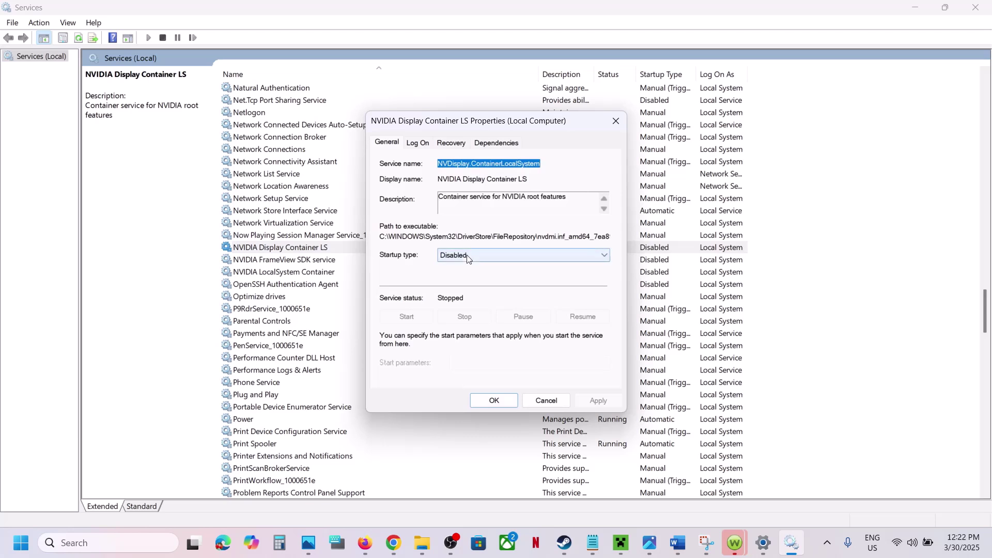
left_click(467, 257)
left_click(477, 276)
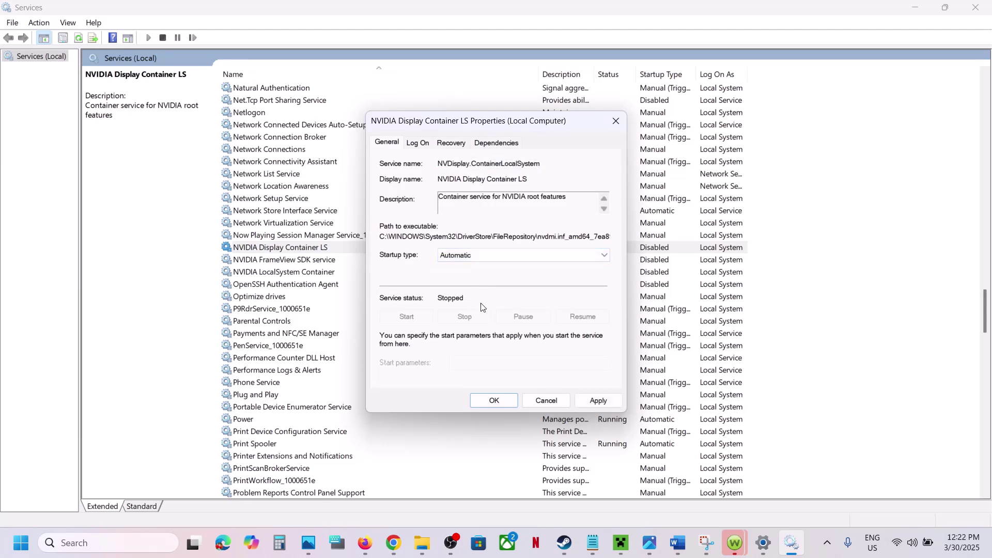
left_click(603, 400)
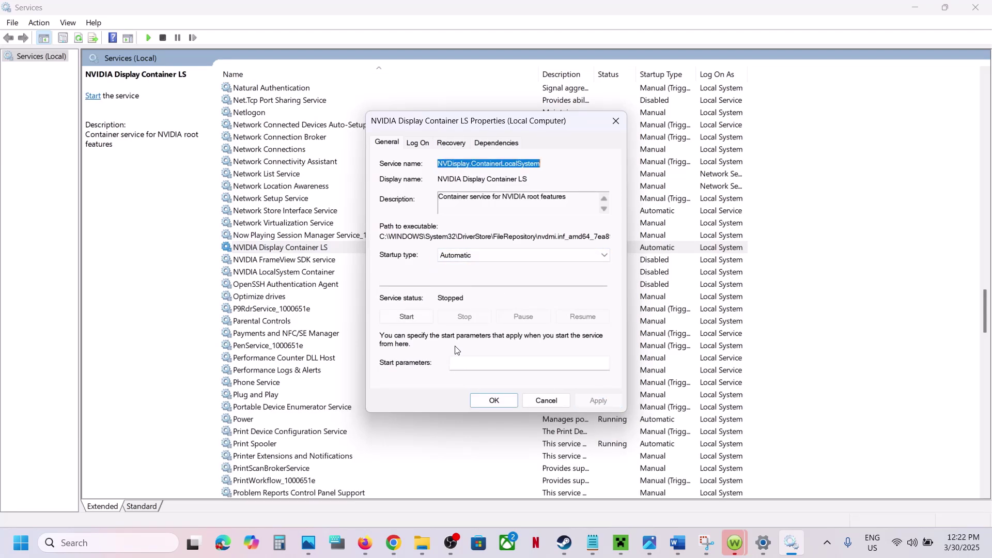
left_click(407, 316)
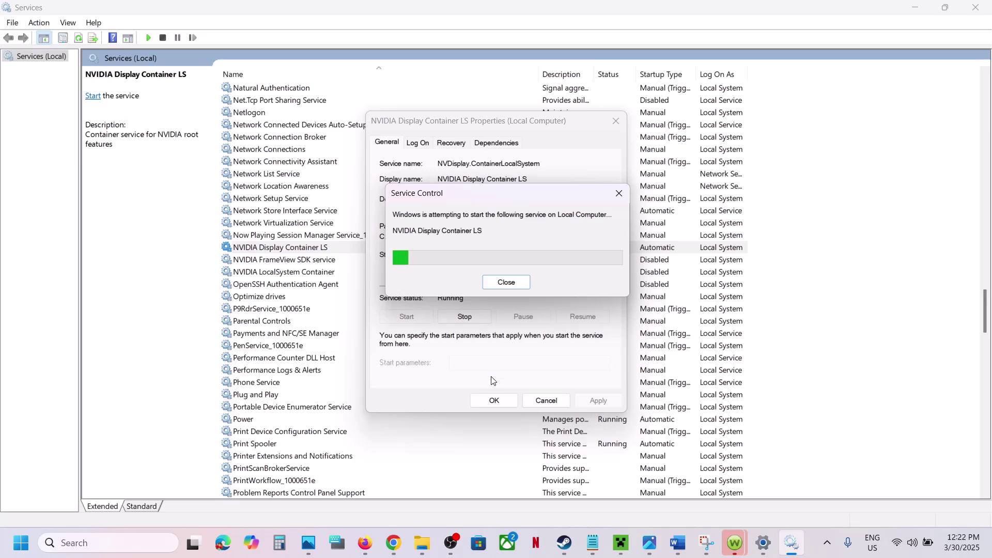
left_click(493, 400)
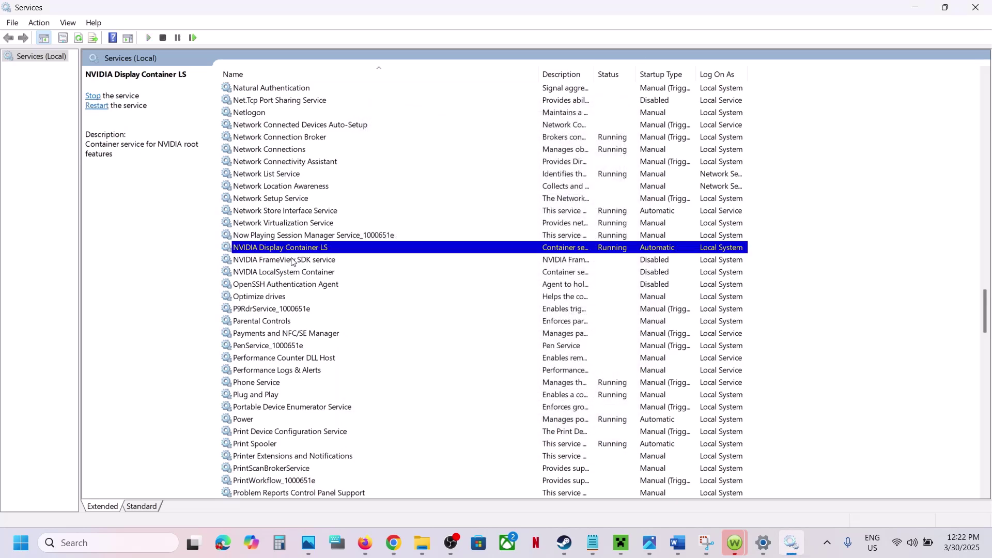
Set NVIDIA FrameView SDK service to Automatic startup and start it.
double_click(293, 260)
left_click(479, 256)
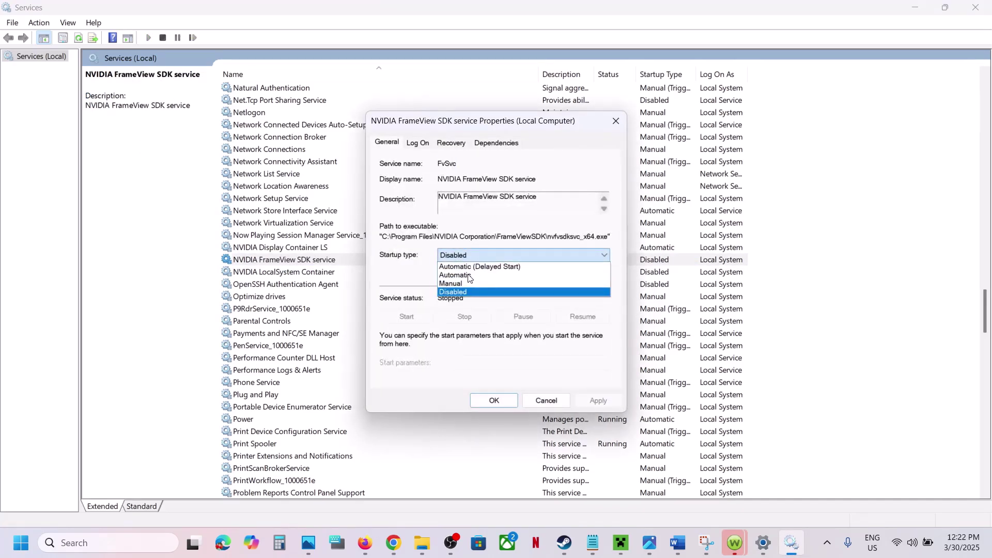
left_click(470, 276)
left_click(599, 401)
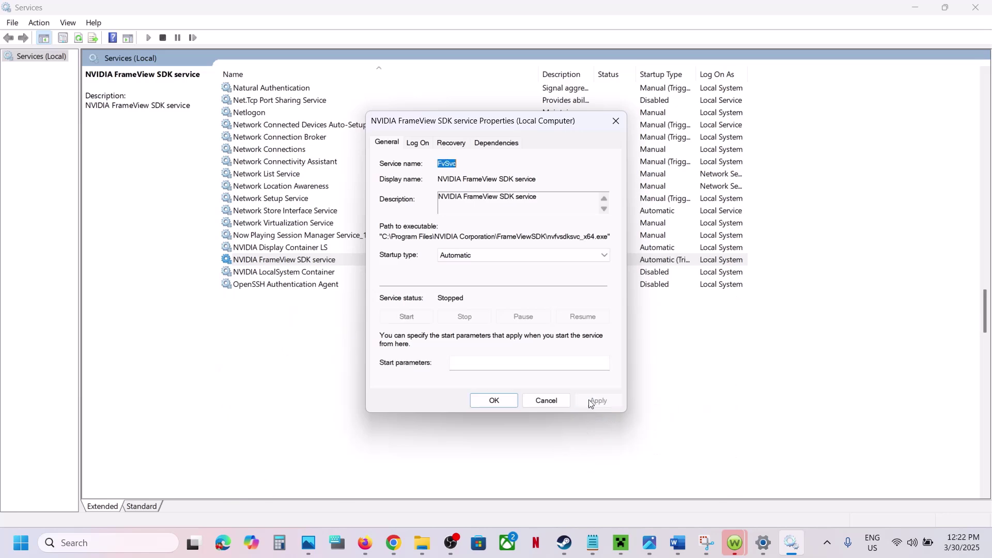
left_click(407, 316)
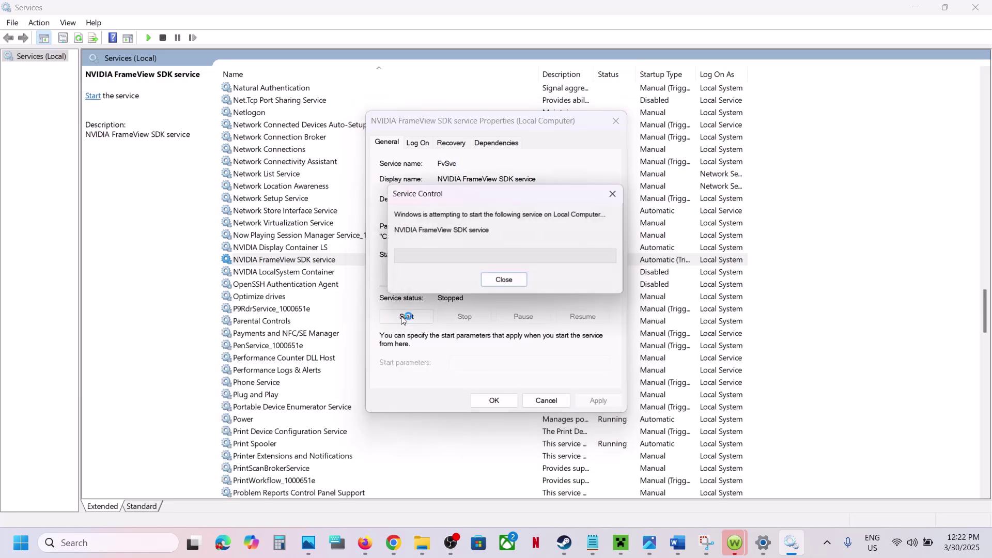
left_click(494, 401)
Set NVIDIA LocalSystem Container to Automatic startup and start it.
double_click(283, 271)
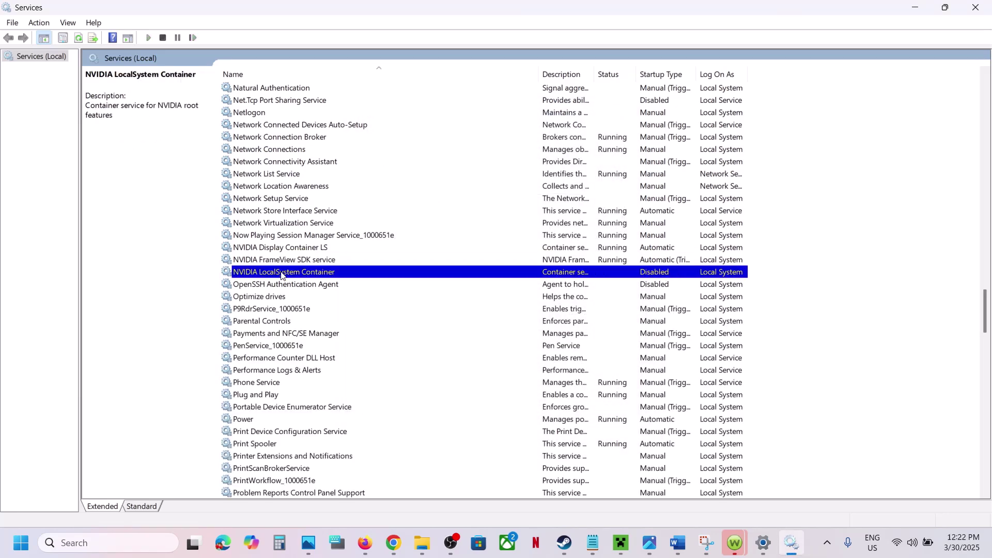
left_click(480, 252)
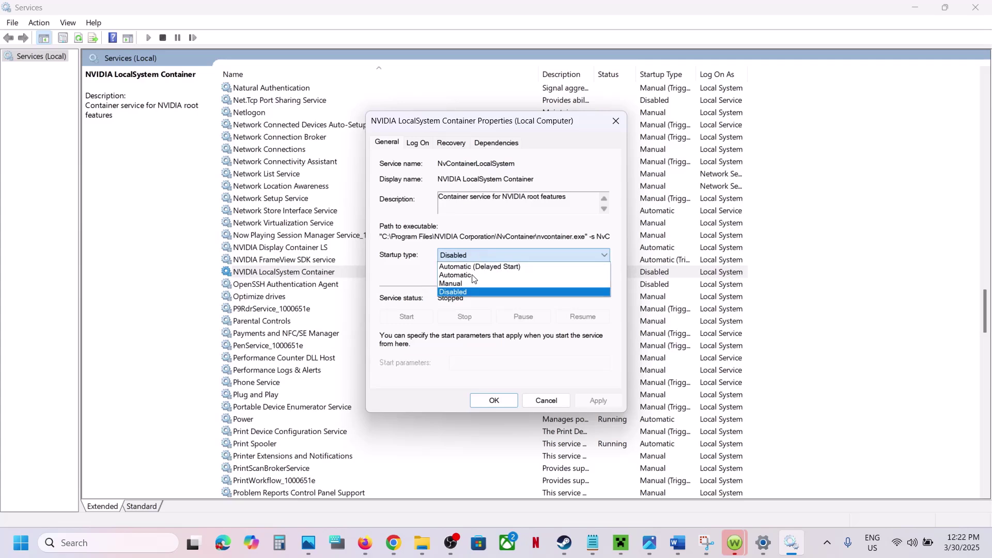
left_click(472, 275)
left_click(598, 401)
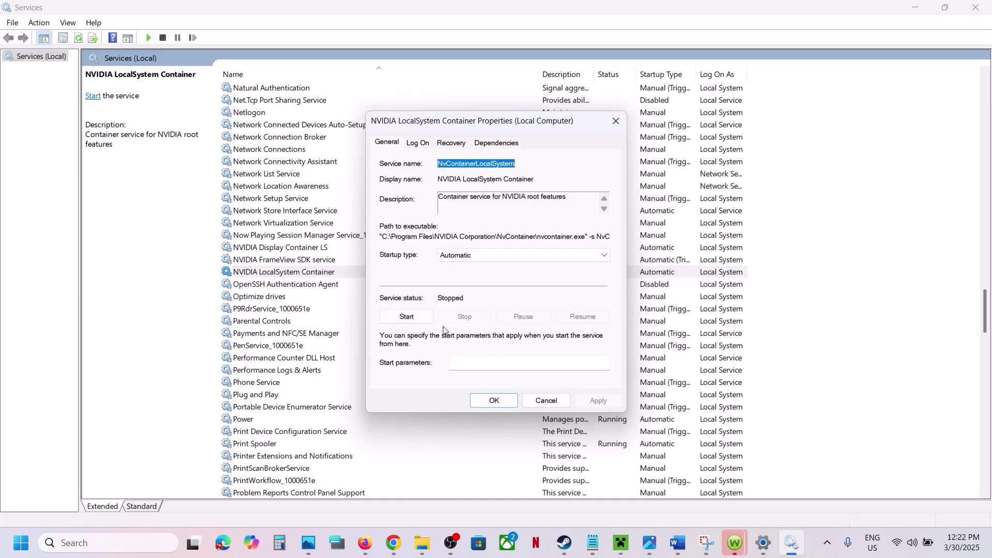
left_click(426, 322)
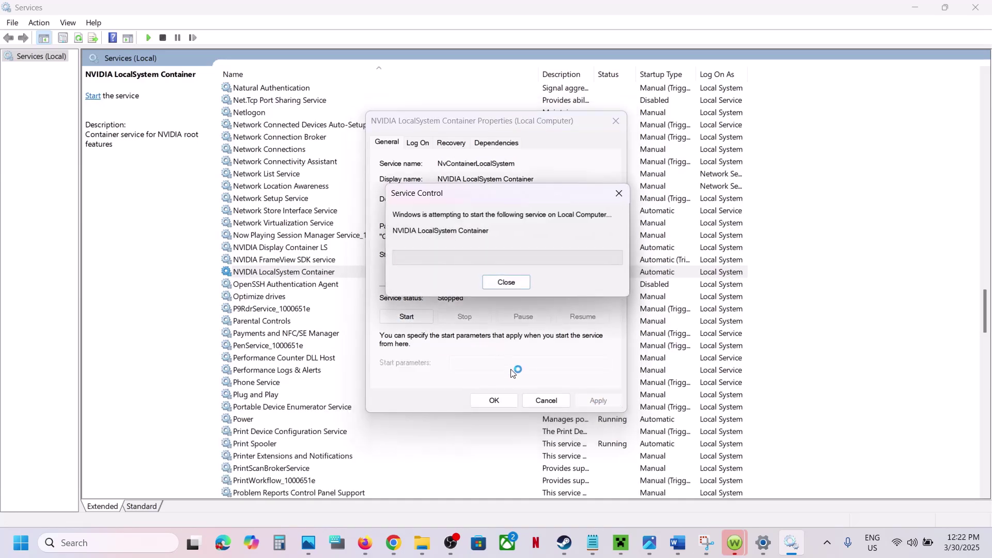
left_click(496, 401)
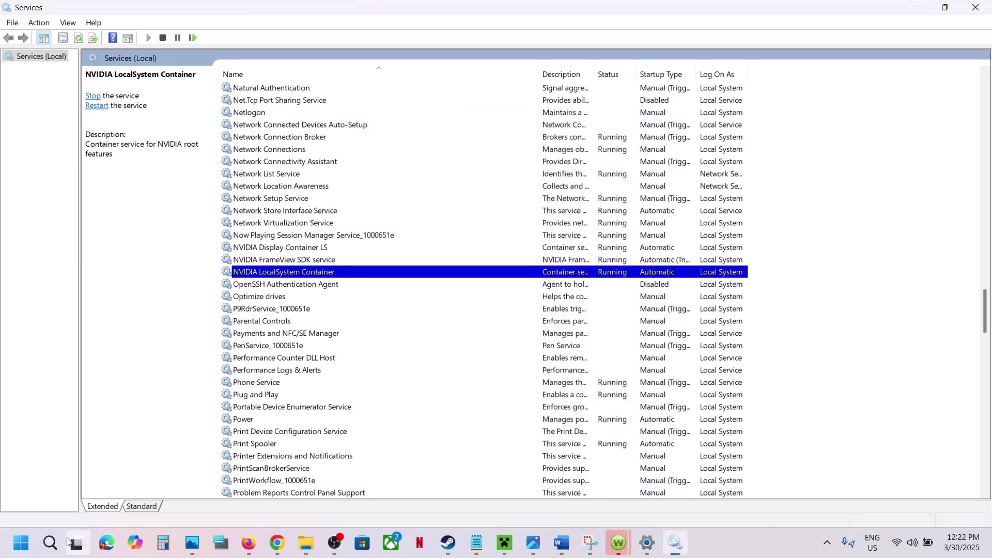
Run a Windows Start search for 'nviva', which opens Bing web results.
left_click(18, 552)
type("nvi")
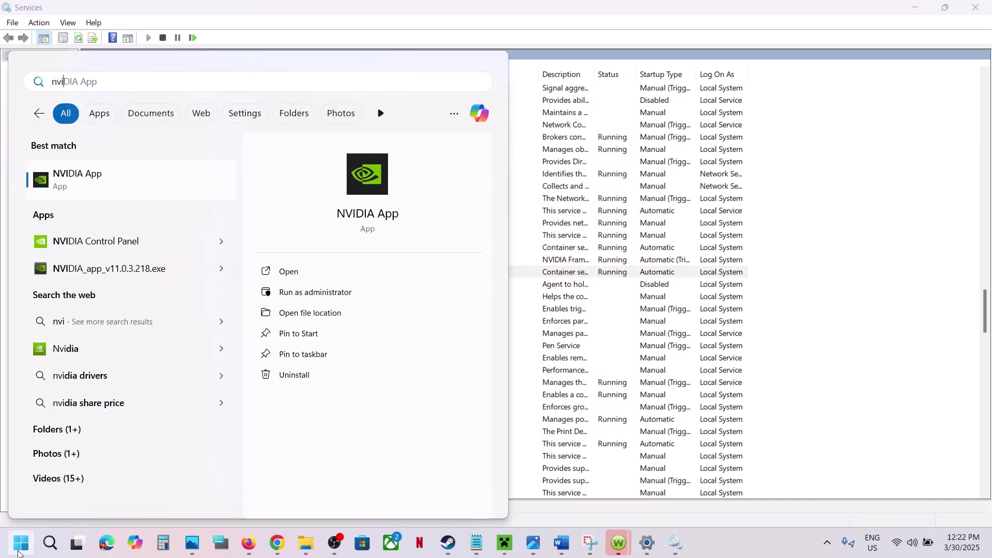
key("BackSpace")
key("BackSpace")
type("iva")
key("Return")
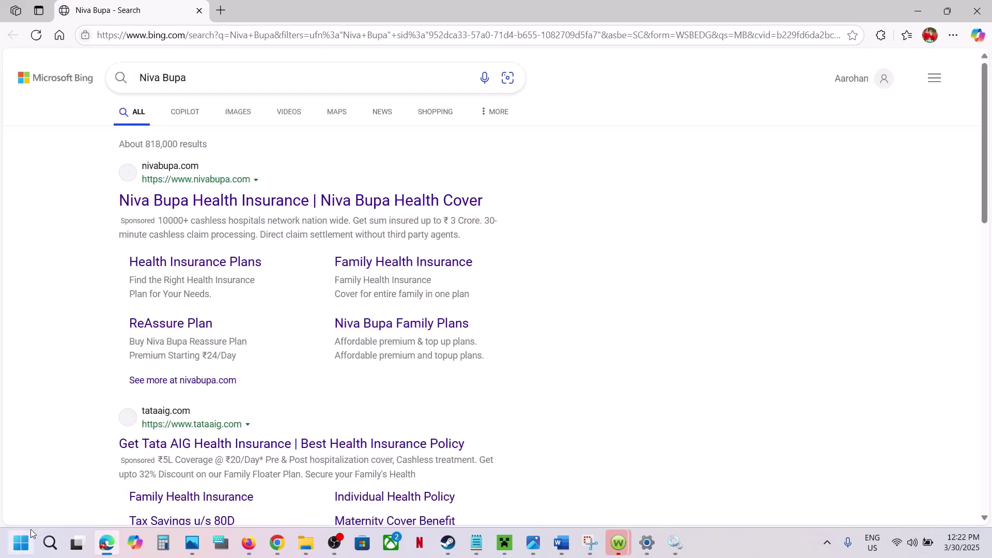